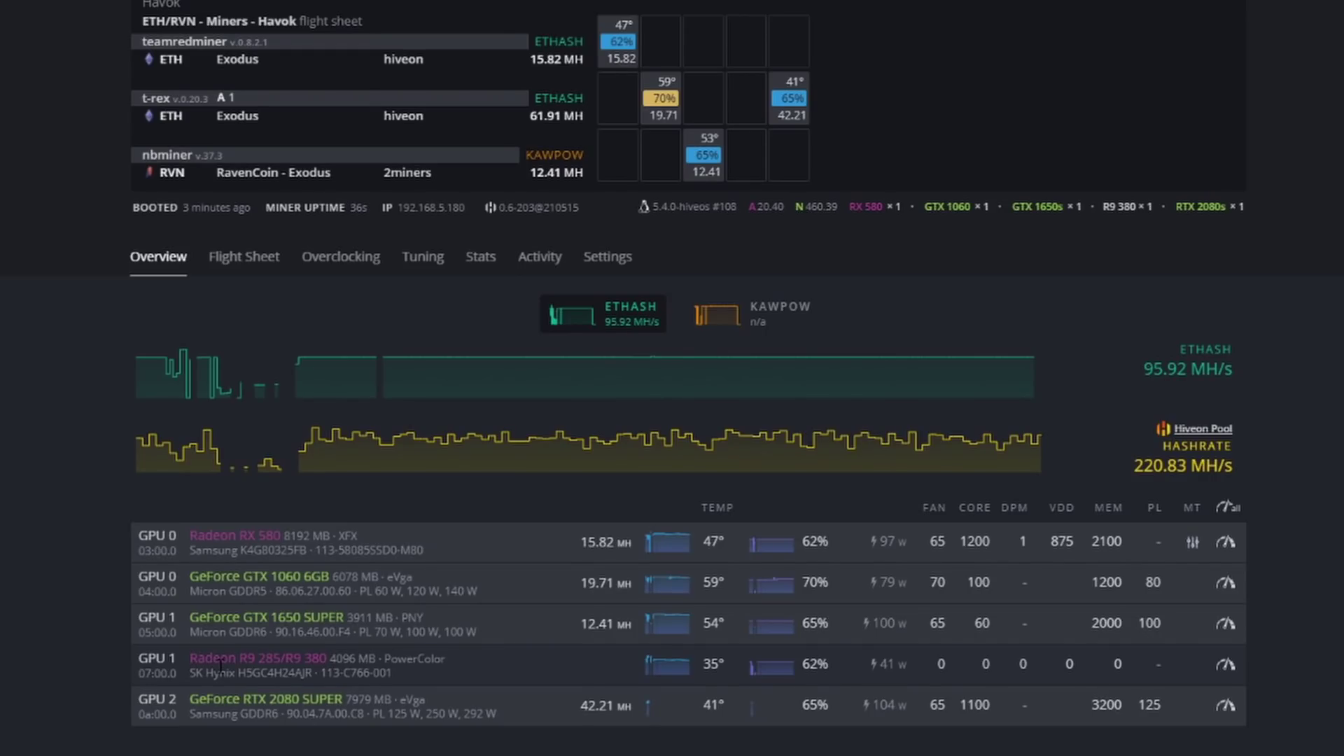
Step: Show the rig's flight sheet listing teamredminer, t-rex and nbminer with their wallets and pools
{"action": "left_click", "coordinate": [244, 259]}
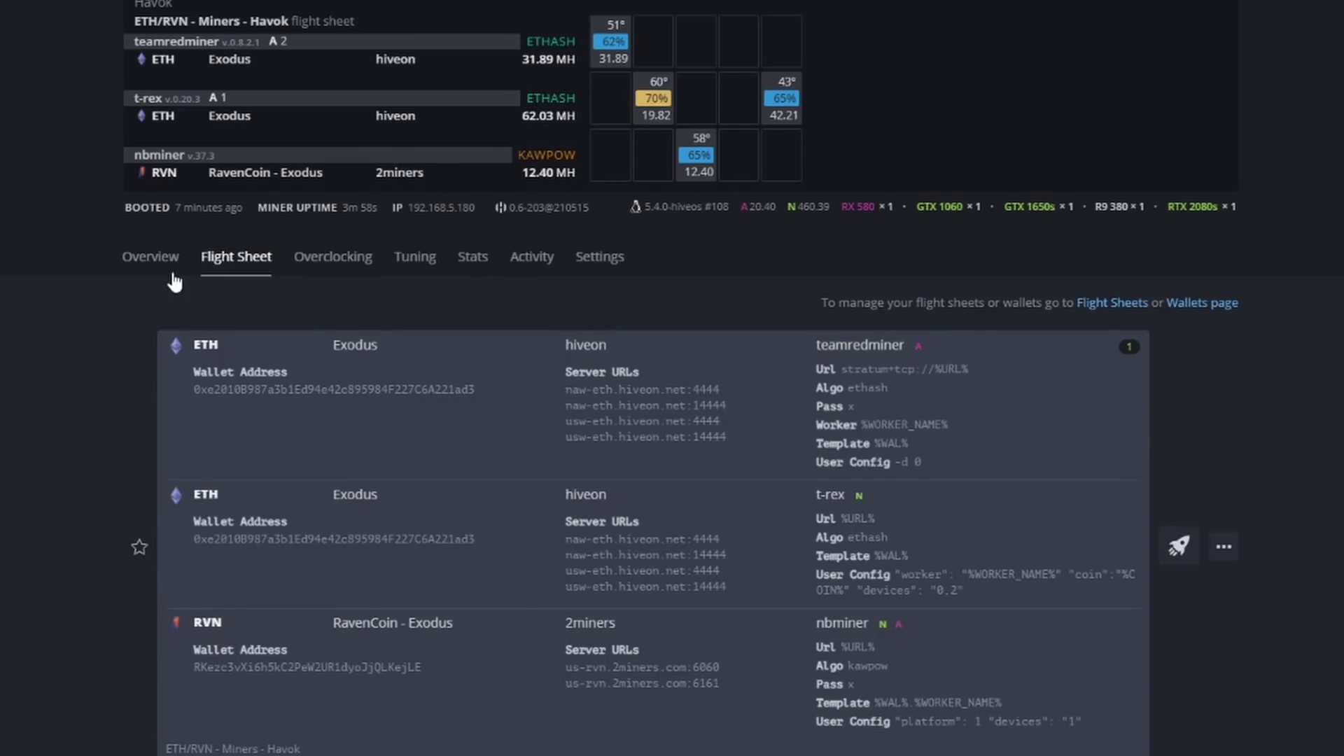
{"action": "left_click", "coordinate": [150, 257]}
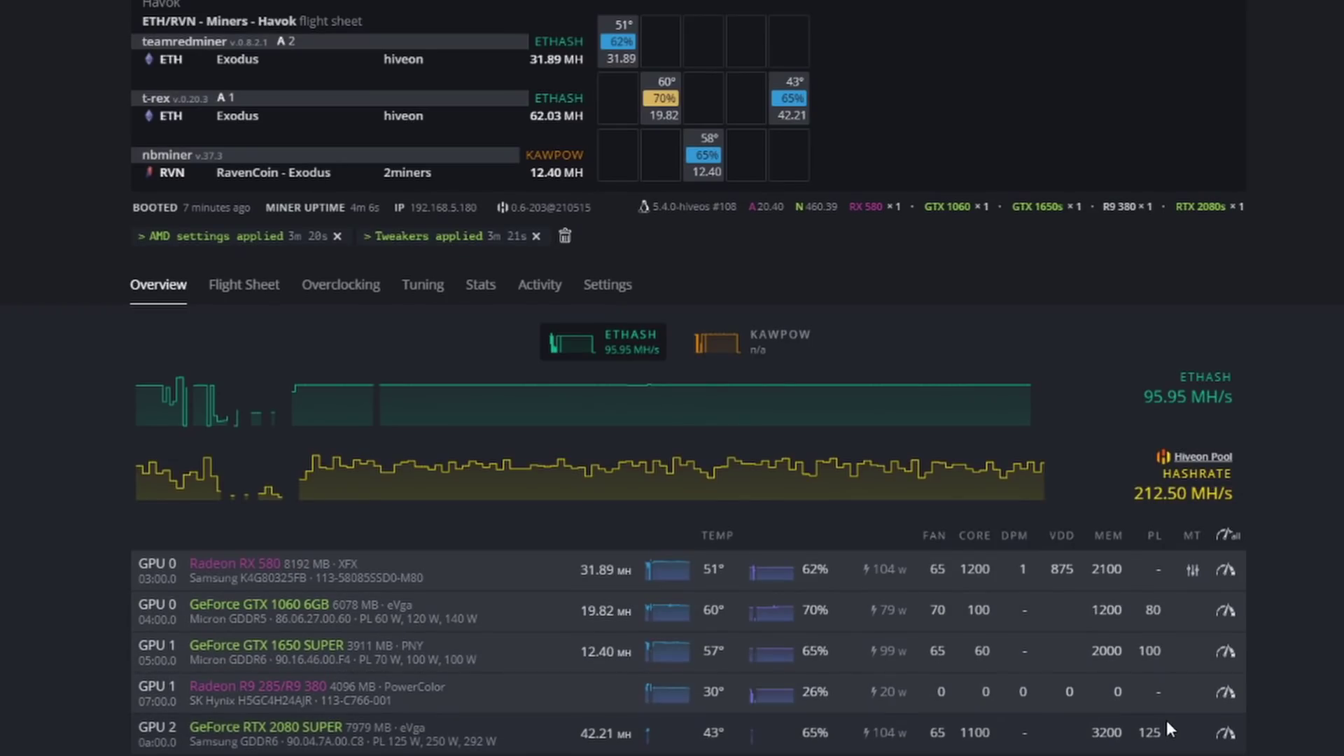
{"action": "left_click", "coordinate": [1226, 693]}
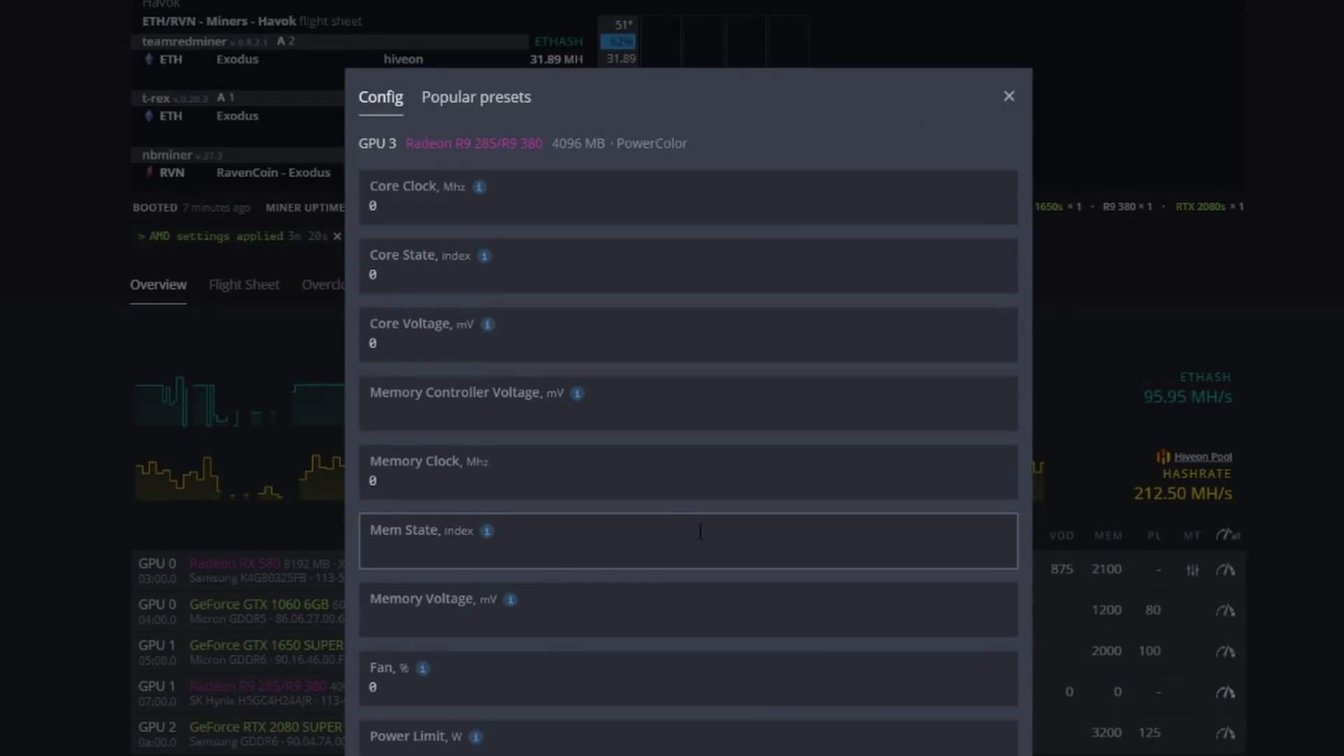
{"action": "key", "text": "Escape"}
{"action": "left_click", "coordinate": [237, 283]}
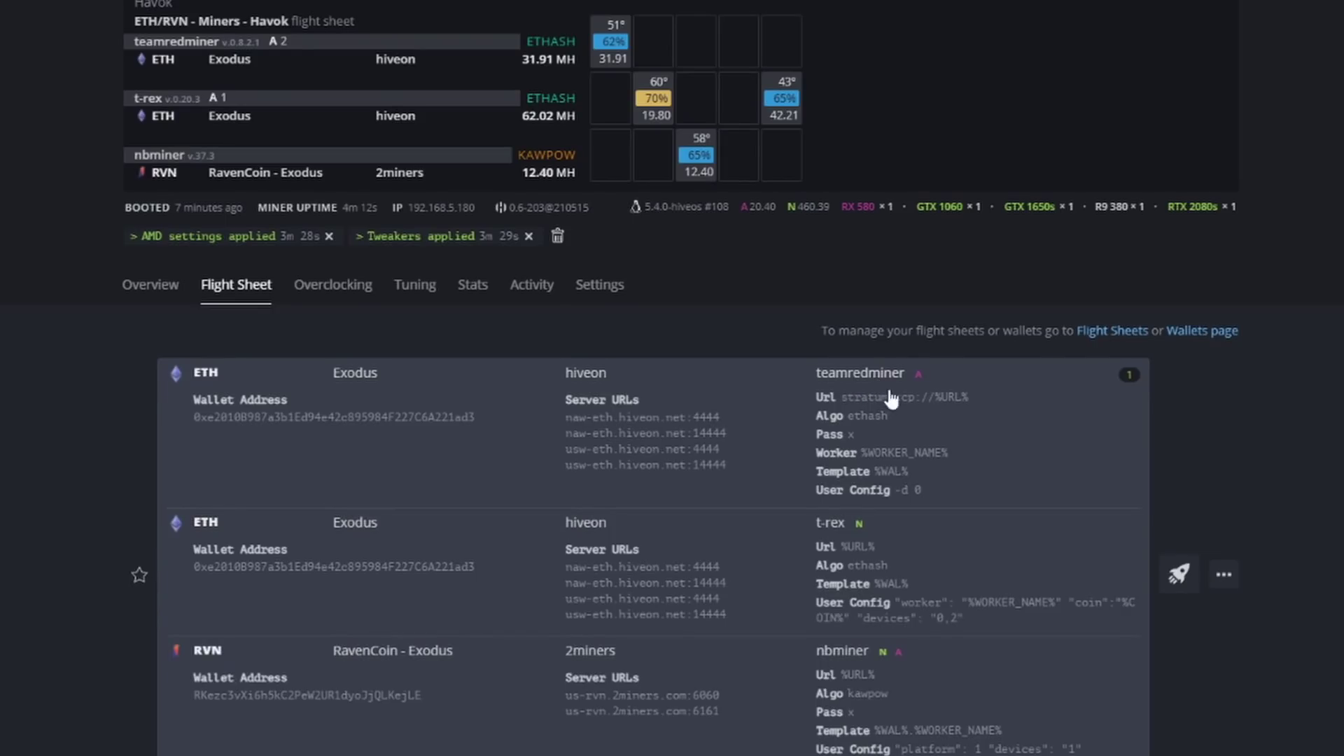
Step: Edit the ETH/RVN - Miners - Havok flight sheet and list the miners available for the RVN row
{"action": "left_click", "coordinate": [1223, 574]}
{"action": "left_click", "coordinate": [1167, 607]}
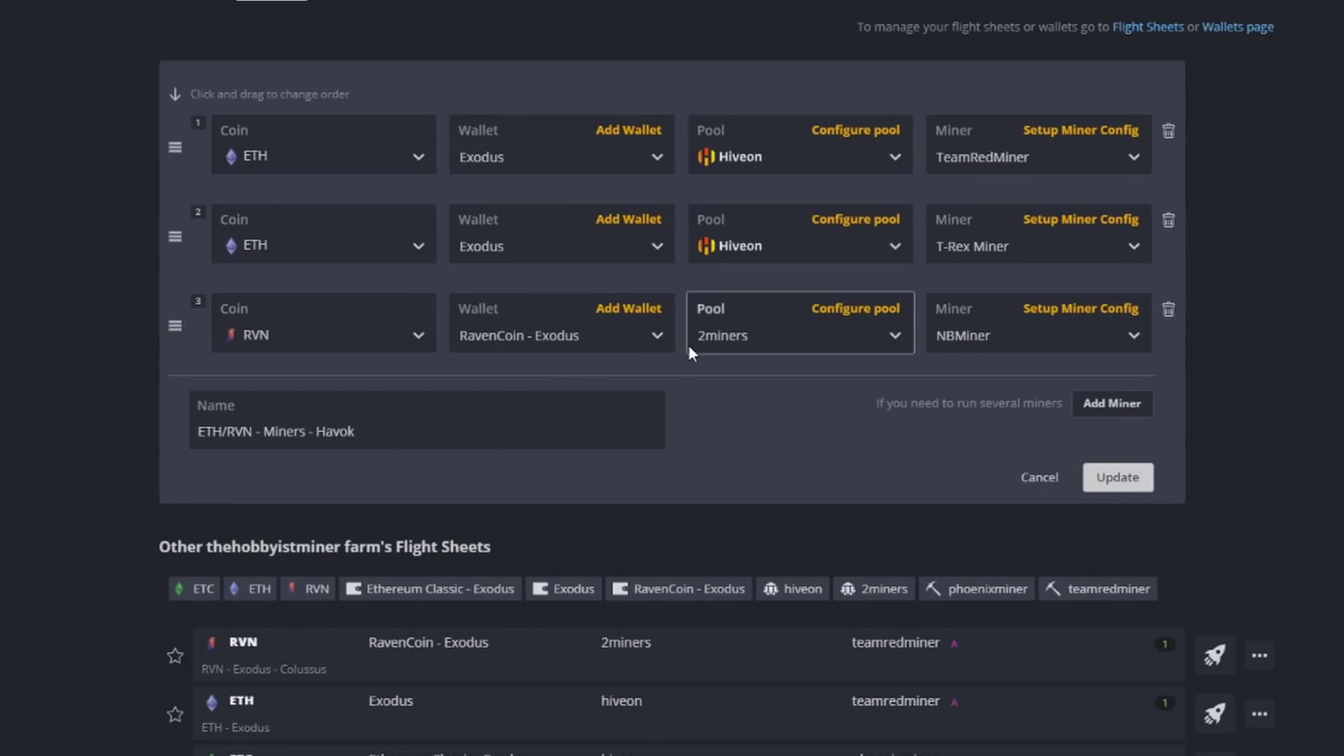
{"action": "left_click", "coordinate": [1048, 339]}
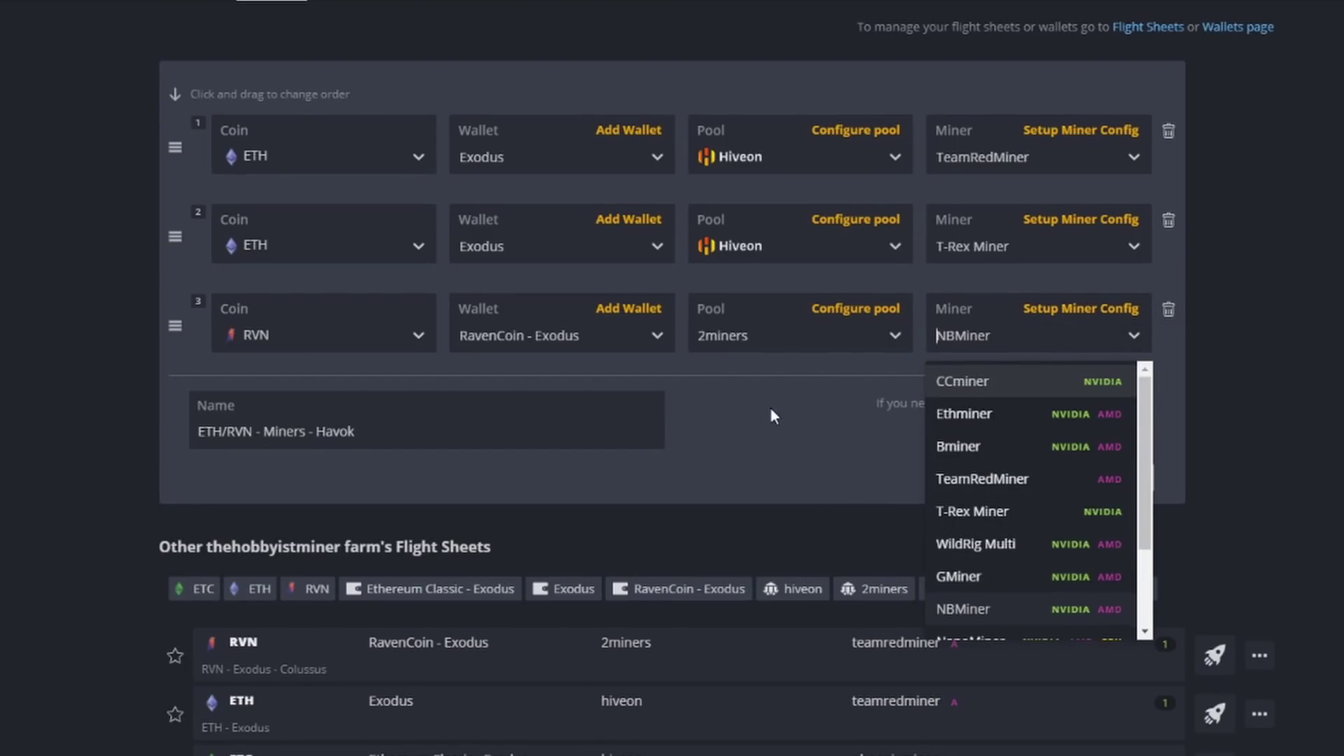
Step: In NBMiner's RVN config, paste the help's devices example into Extra config arguments, then delete it
{"action": "left_click", "coordinate": [1058, 311]}
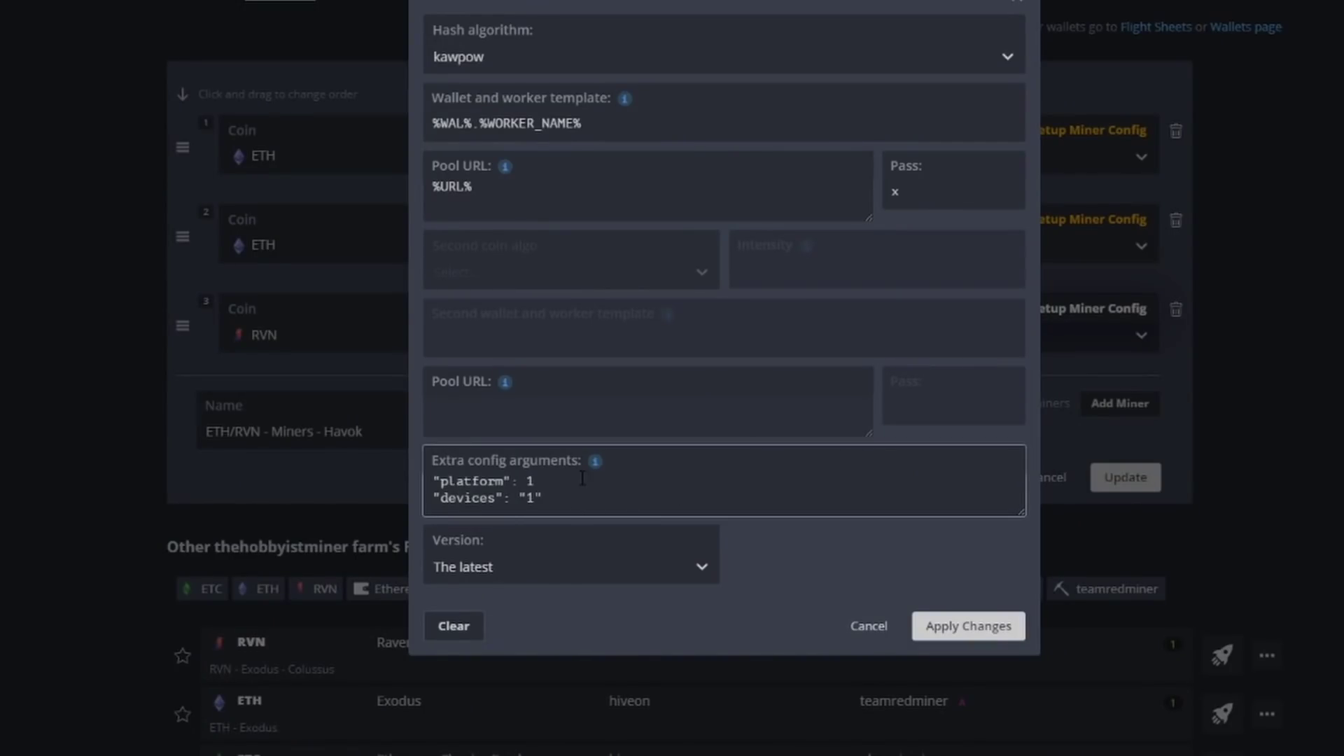
{"action": "mouse_move", "coordinate": [596, 463]}
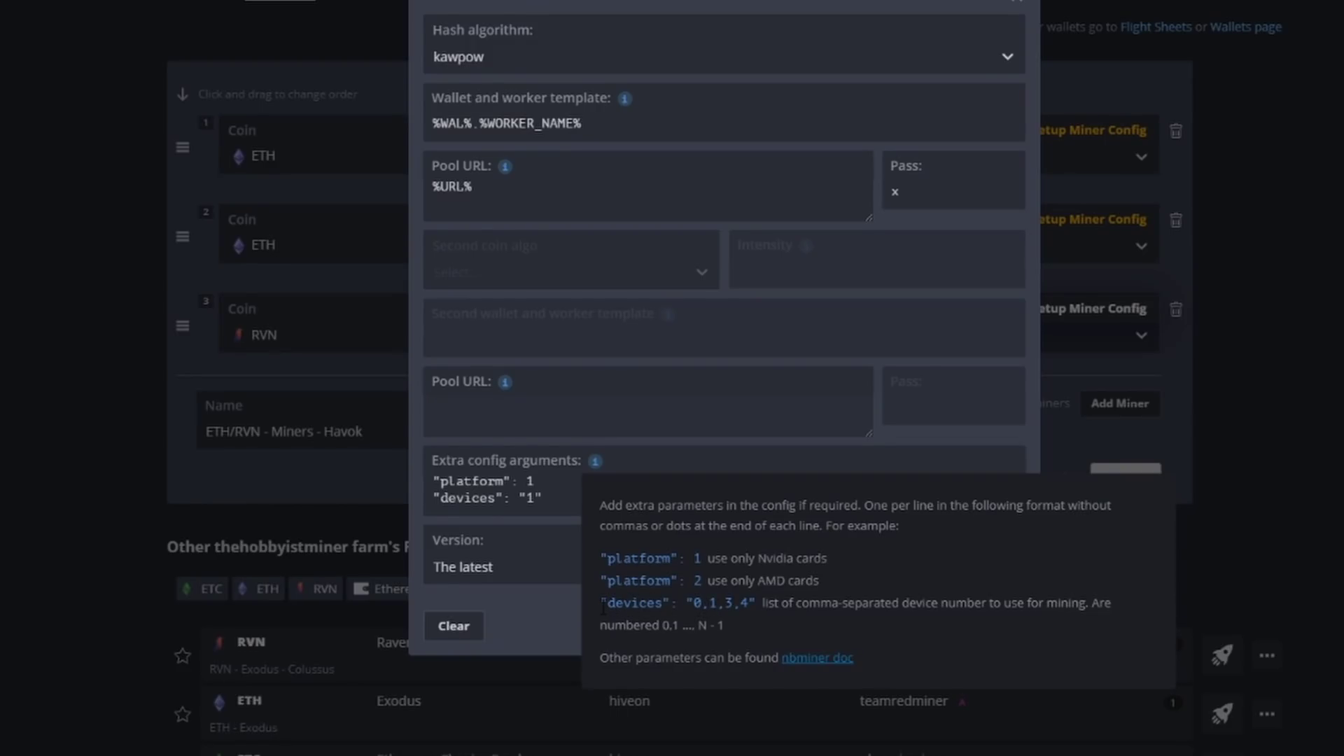
{"action": "left_click_drag", "start_coordinate": [603, 608], "coordinate": [670, 605]}
{"action": "key", "text": "ctrl+c"}
{"action": "key", "text": "ctrl+v"}
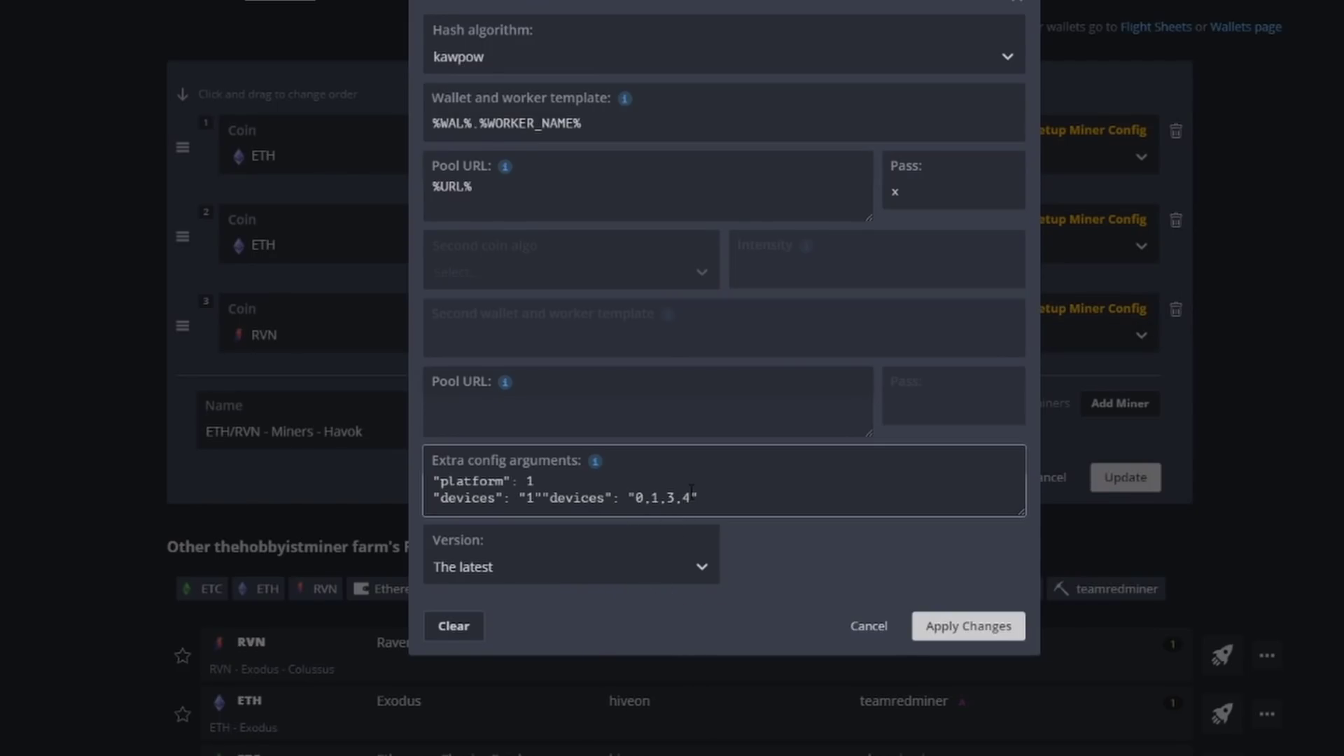
{"action": "left_click_drag", "start_coordinate": [697, 497], "coordinate": [544, 515]}
{"action": "key", "text": "BackSpace"}
Step: Cancel the NBMiner config and put the ETH/RVN - Miners - Havok flight sheet back into editing
{"action": "left_click", "coordinate": [851, 624]}
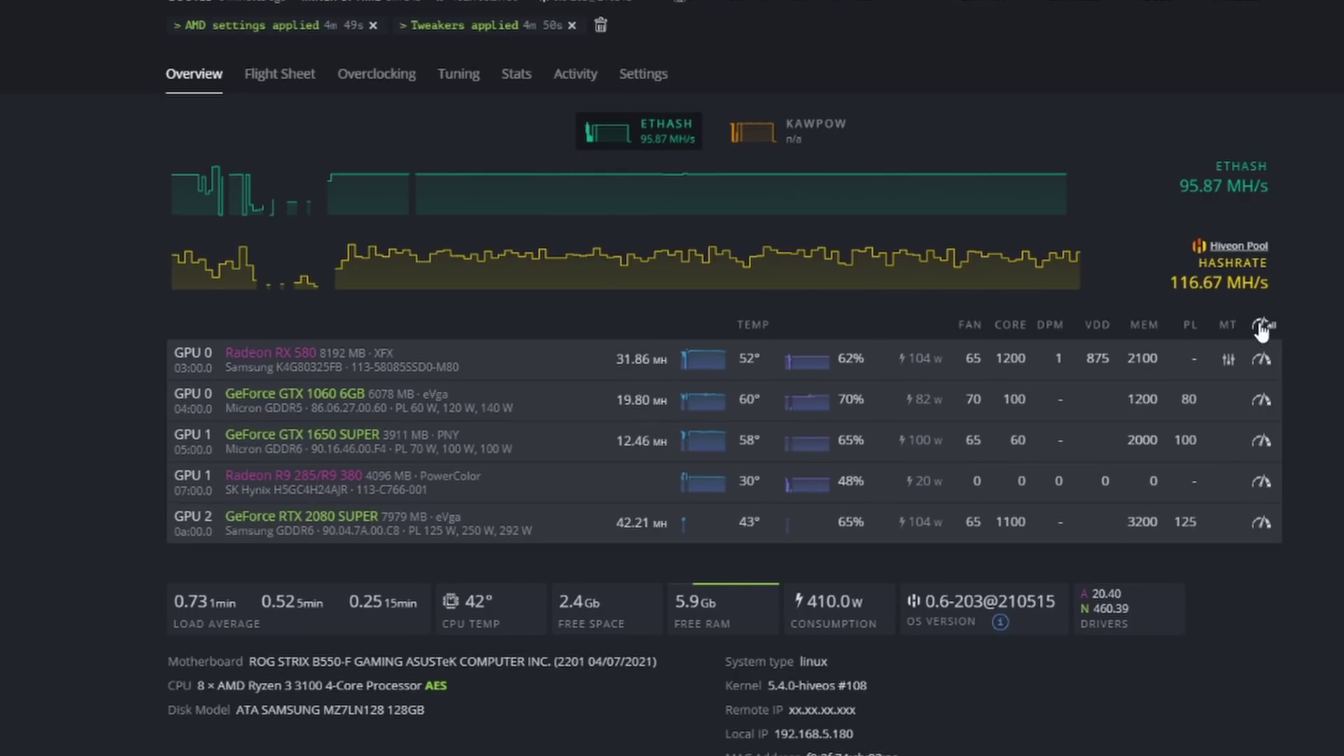
{"action": "left_click", "coordinate": [279, 74]}
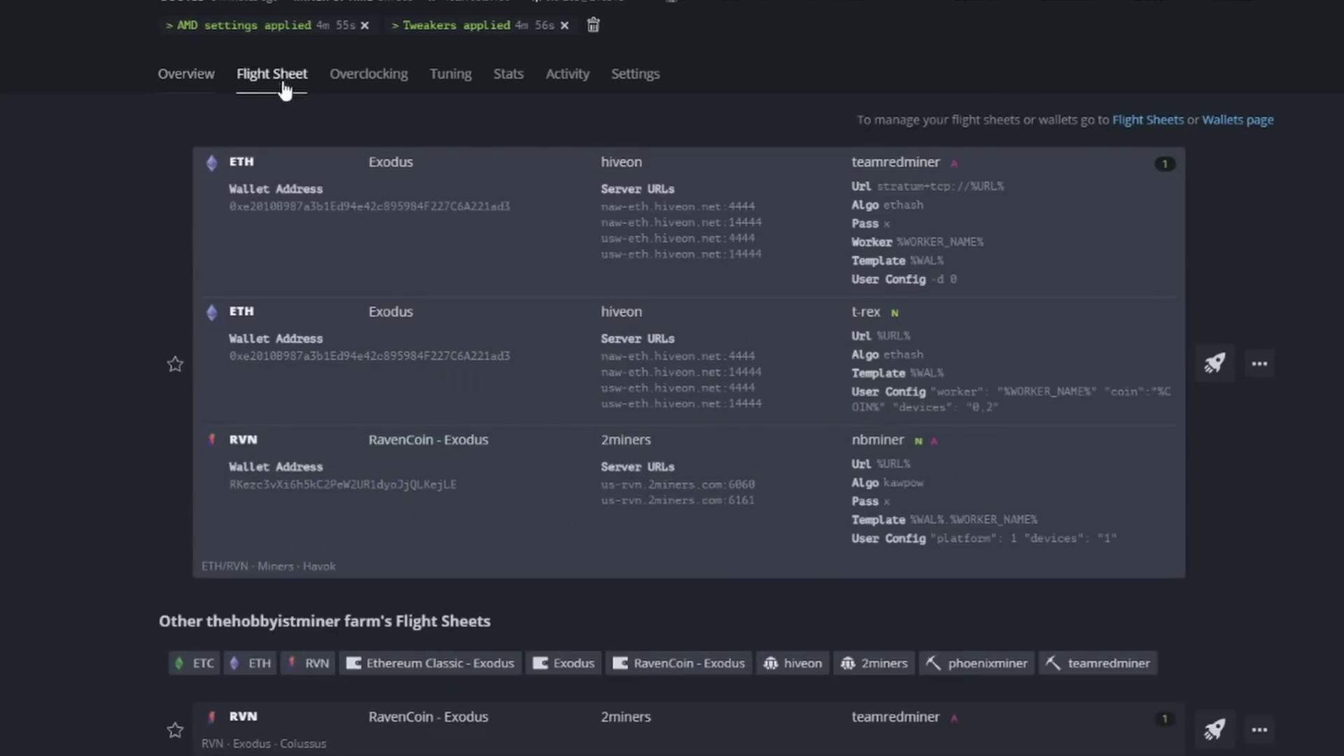
{"action": "left_click", "coordinate": [1260, 364]}
{"action": "left_click", "coordinate": [1234, 400]}
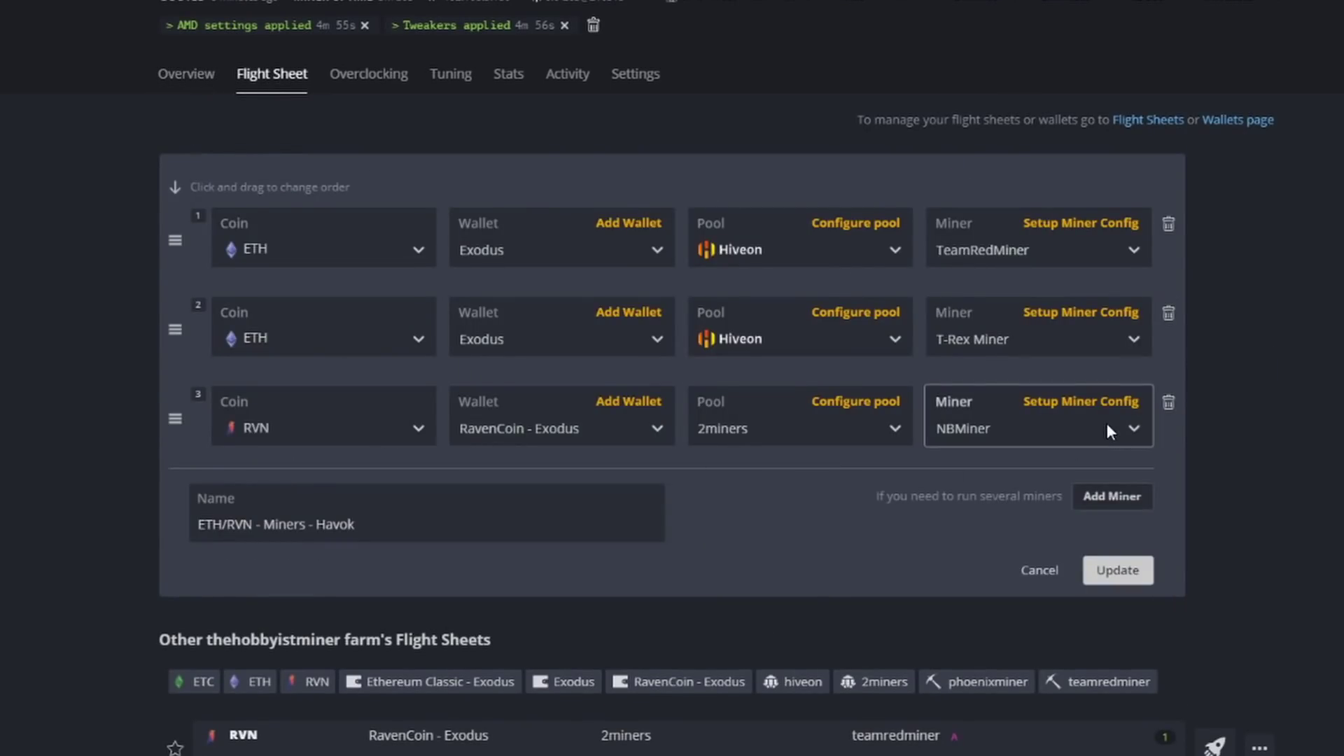
Step: Add an RVN entry using the RavenCoin - Exodus wallet and 2miners US plus US HiDIFF servers
{"action": "left_click", "coordinate": [1084, 496]}
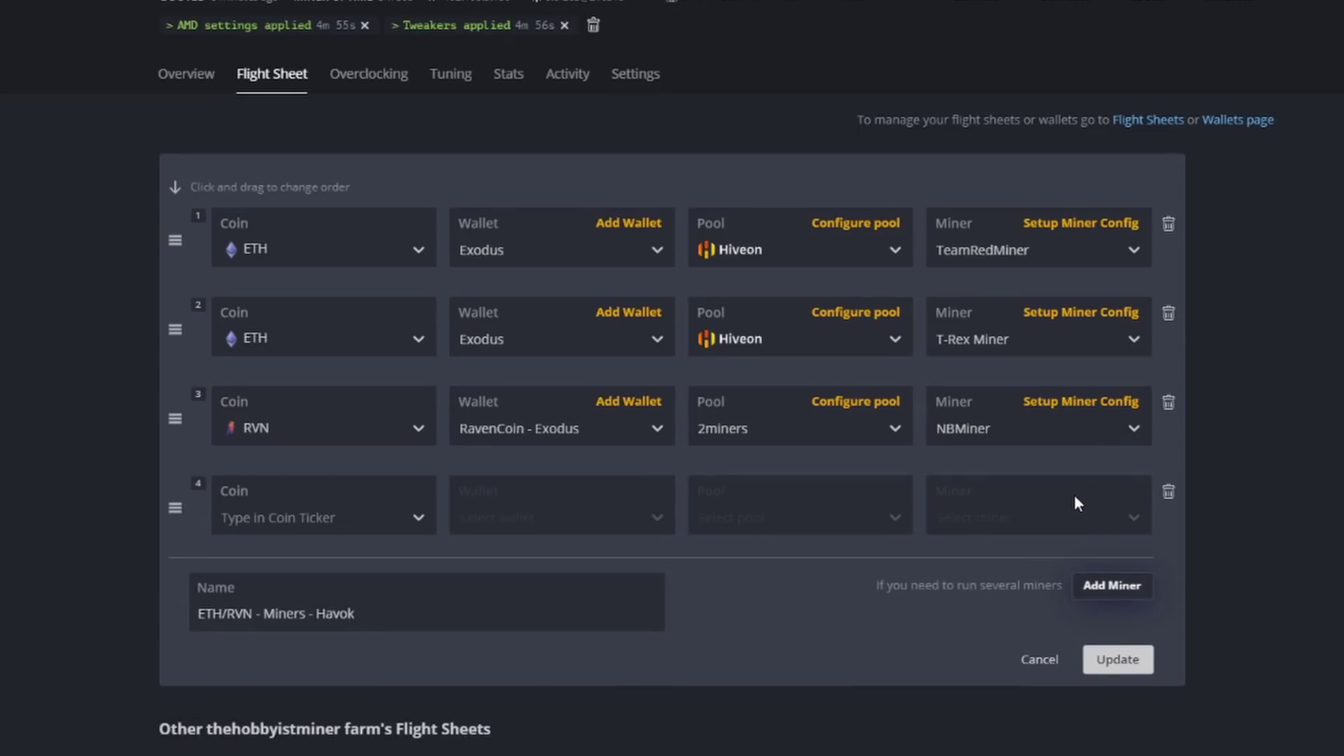
{"action": "left_click", "coordinate": [356, 521]}
{"action": "left_click", "coordinate": [277, 665]}
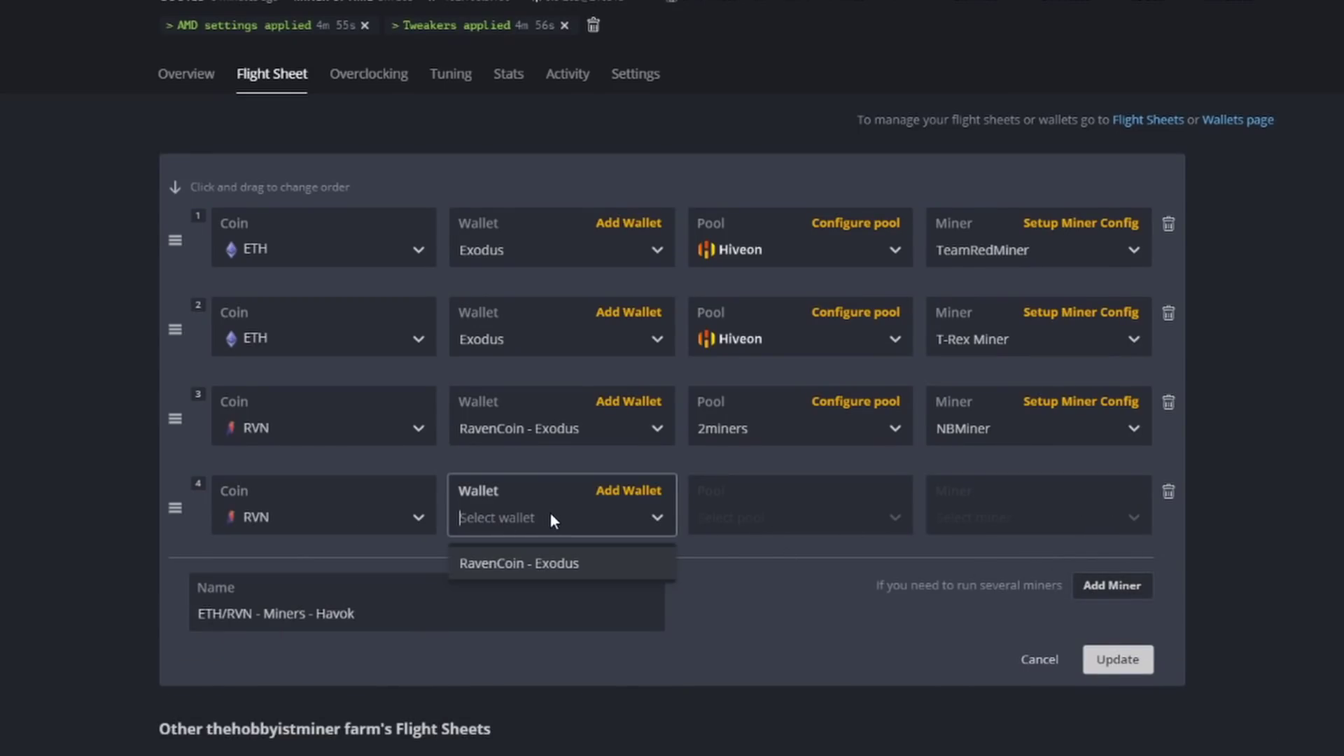
{"action": "left_click", "coordinate": [538, 563]}
{"action": "left_click", "coordinate": [795, 565]}
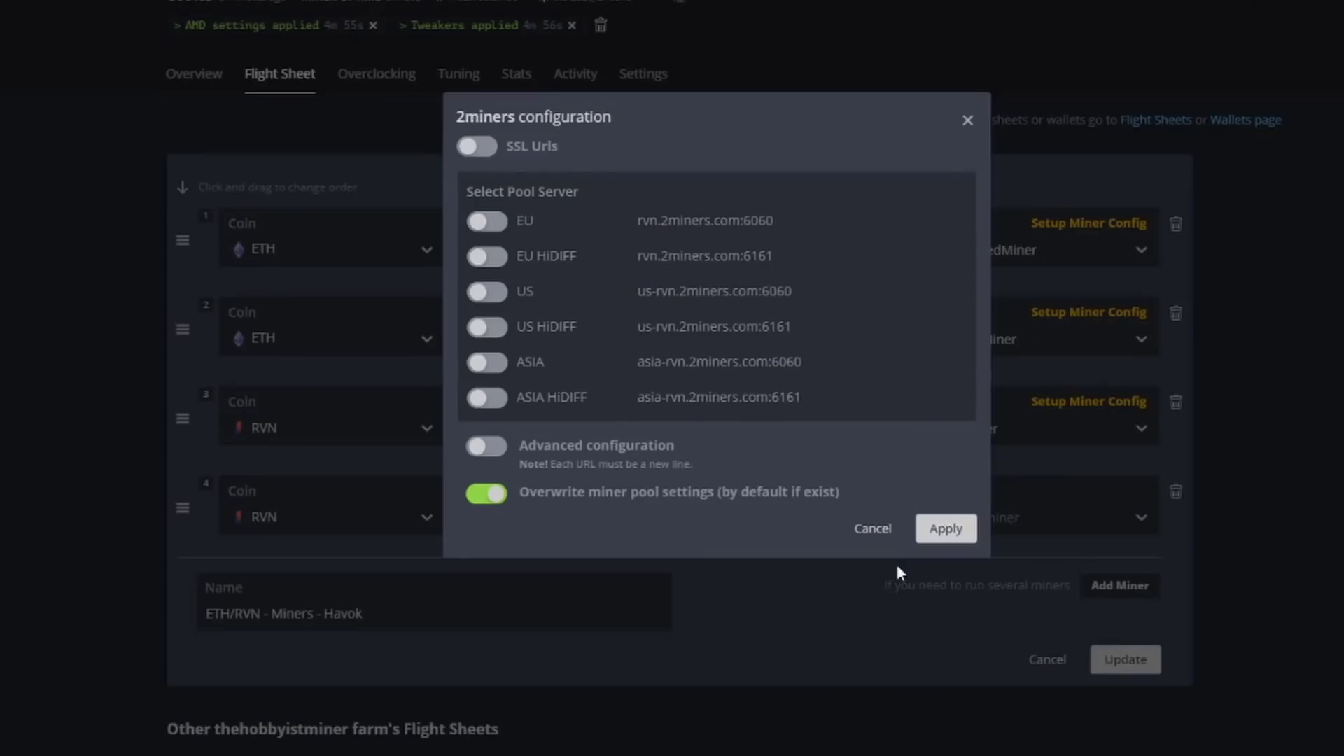
{"action": "left_click", "coordinate": [488, 293]}
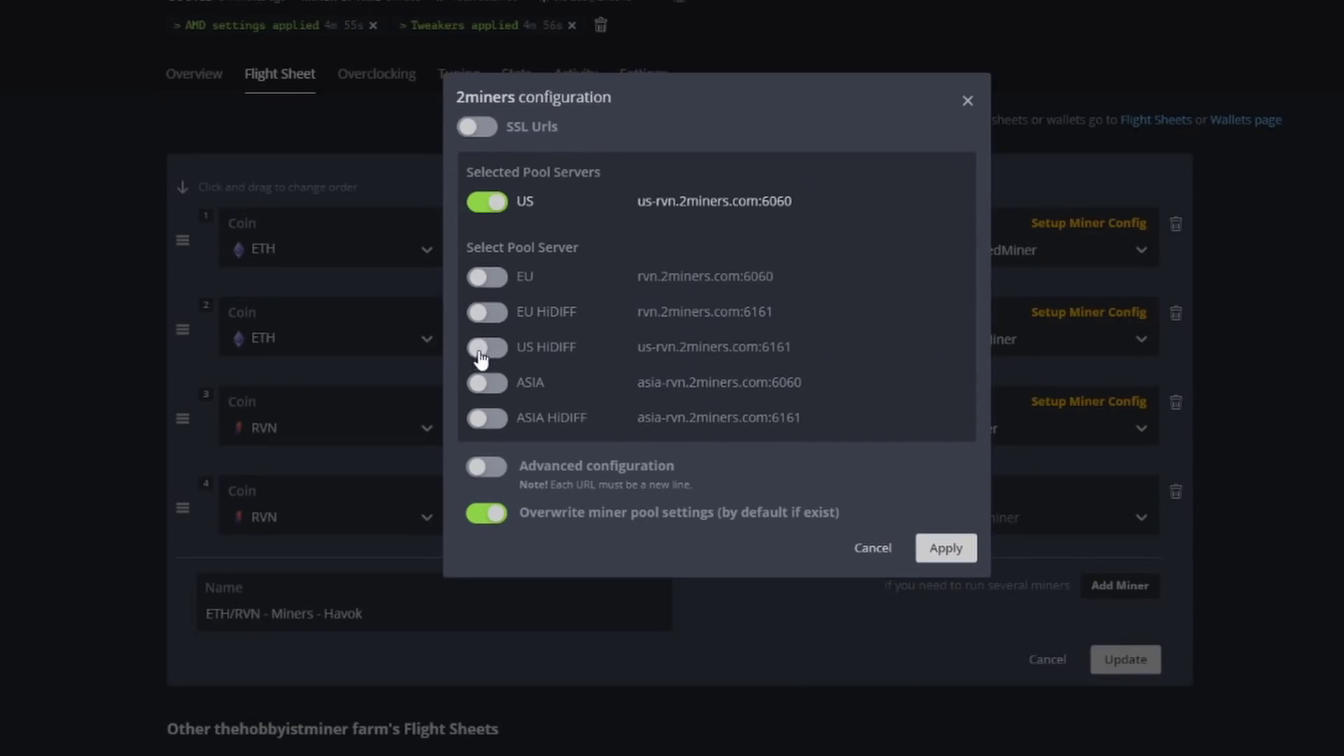
{"action": "left_click", "coordinate": [487, 347]}
{"action": "left_click", "coordinate": [946, 548]}
Step: Browse the miner list for the new RVN entry
{"action": "left_click", "coordinate": [1032, 517]}
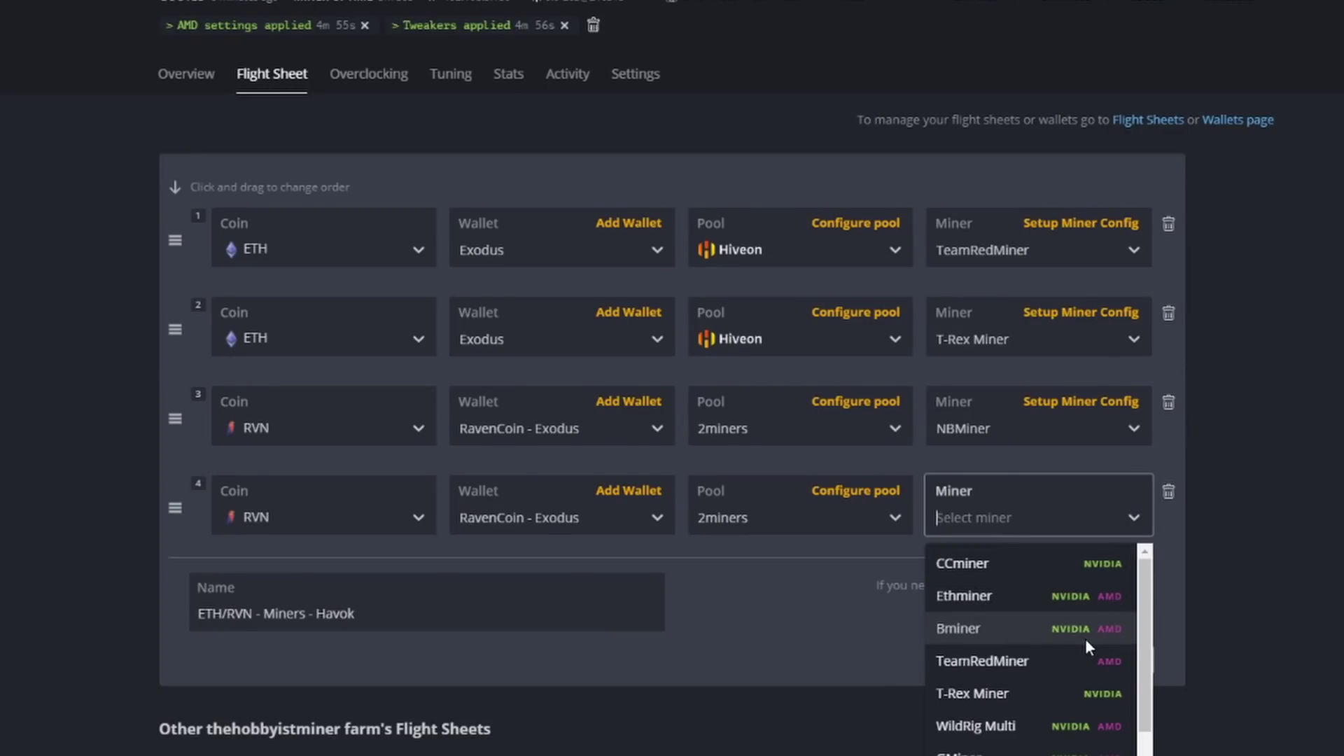
{"action": "scroll", "coordinate": [1081, 654], "scroll_direction": "down", "scroll_amount": 1}
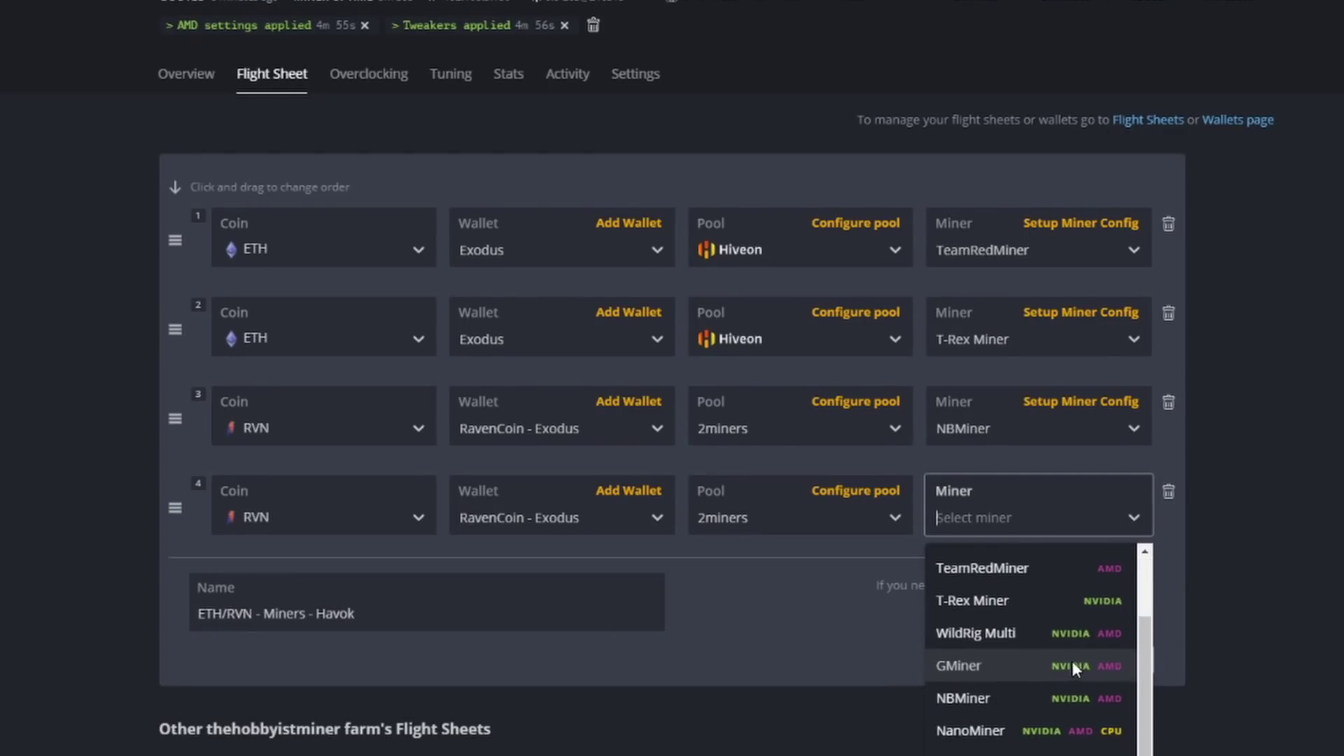
{"action": "scroll", "coordinate": [1034, 728], "scroll_direction": "up", "scroll_amount": 1}
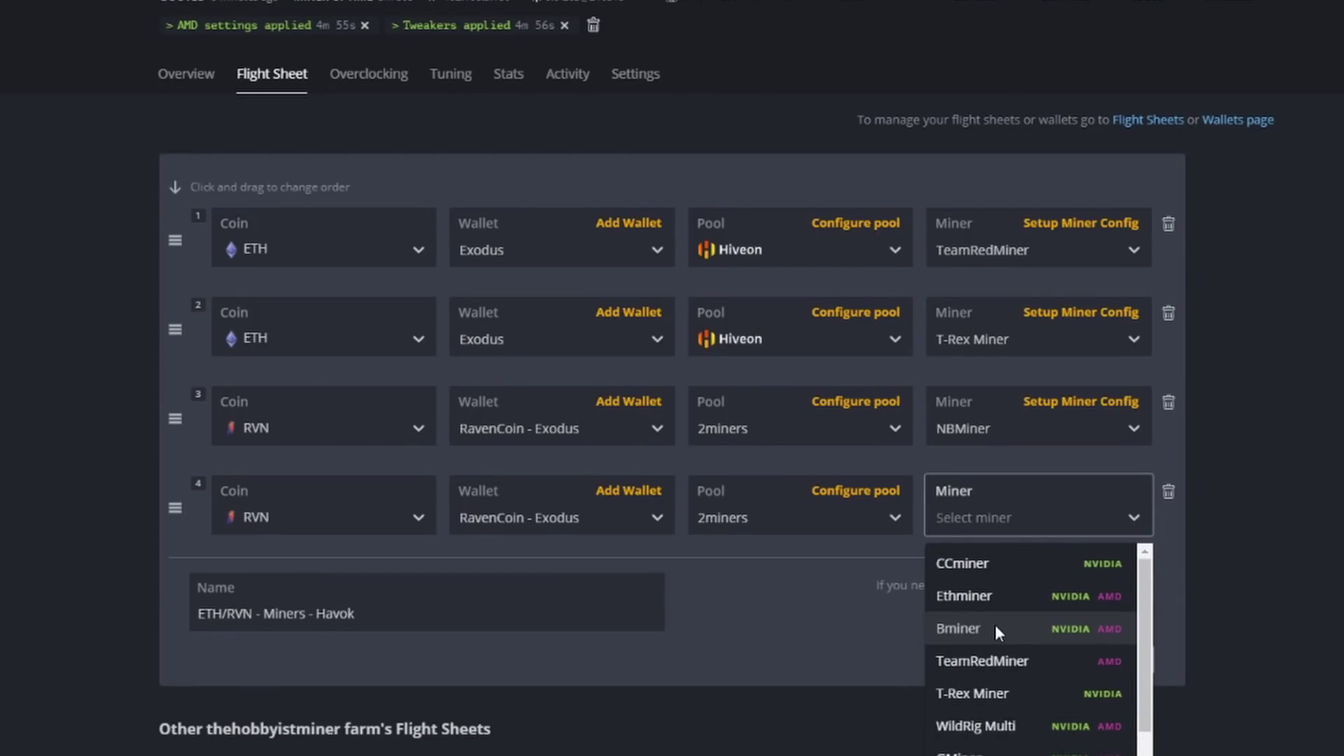
{"action": "scroll", "coordinate": [1002, 683], "scroll_direction": "down", "scroll_amount": 1}
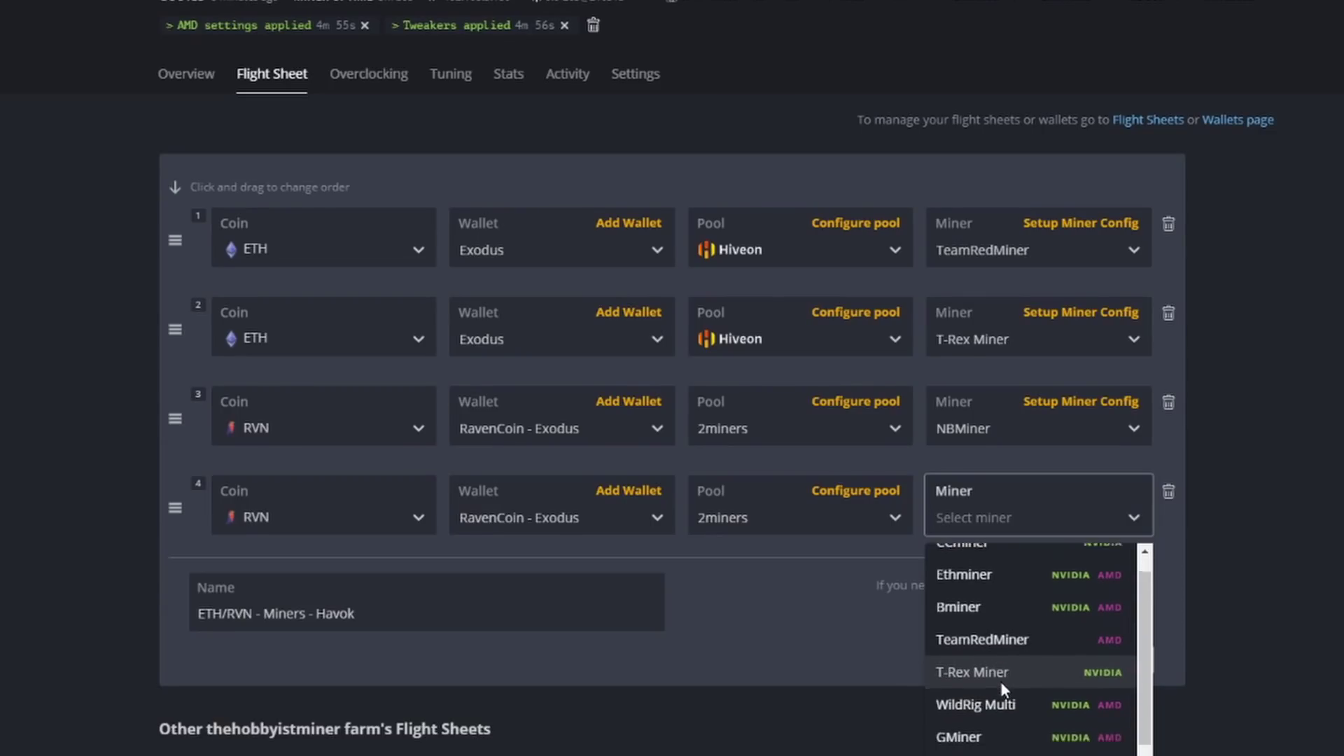
{"action": "scroll", "coordinate": [1036, 688], "scroll_direction": "down", "scroll_amount": 3}
{"action": "scroll", "coordinate": [1045, 690], "scroll_direction": "up", "scroll_amount": 4}
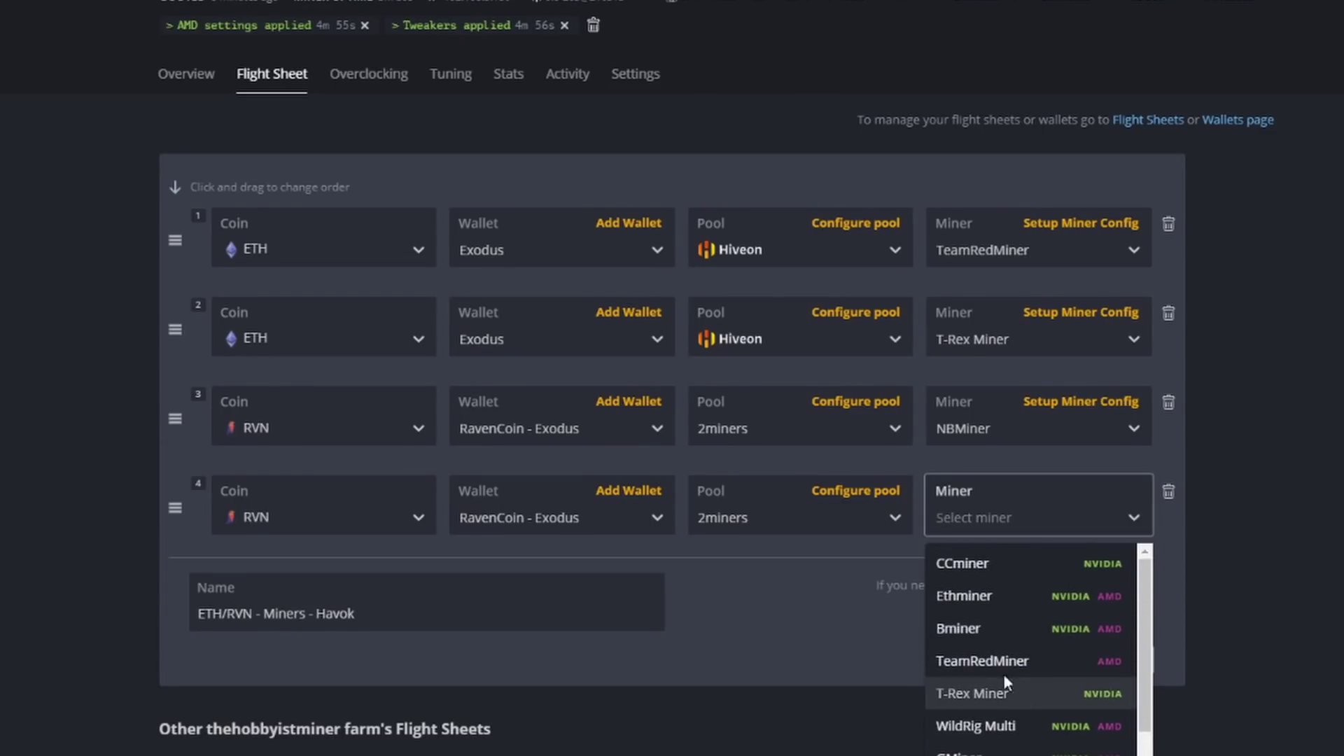
Step: Choose Bminer for the new RVN entry and set its extra arguments to -devices 1
{"action": "left_click", "coordinate": [997, 632]}
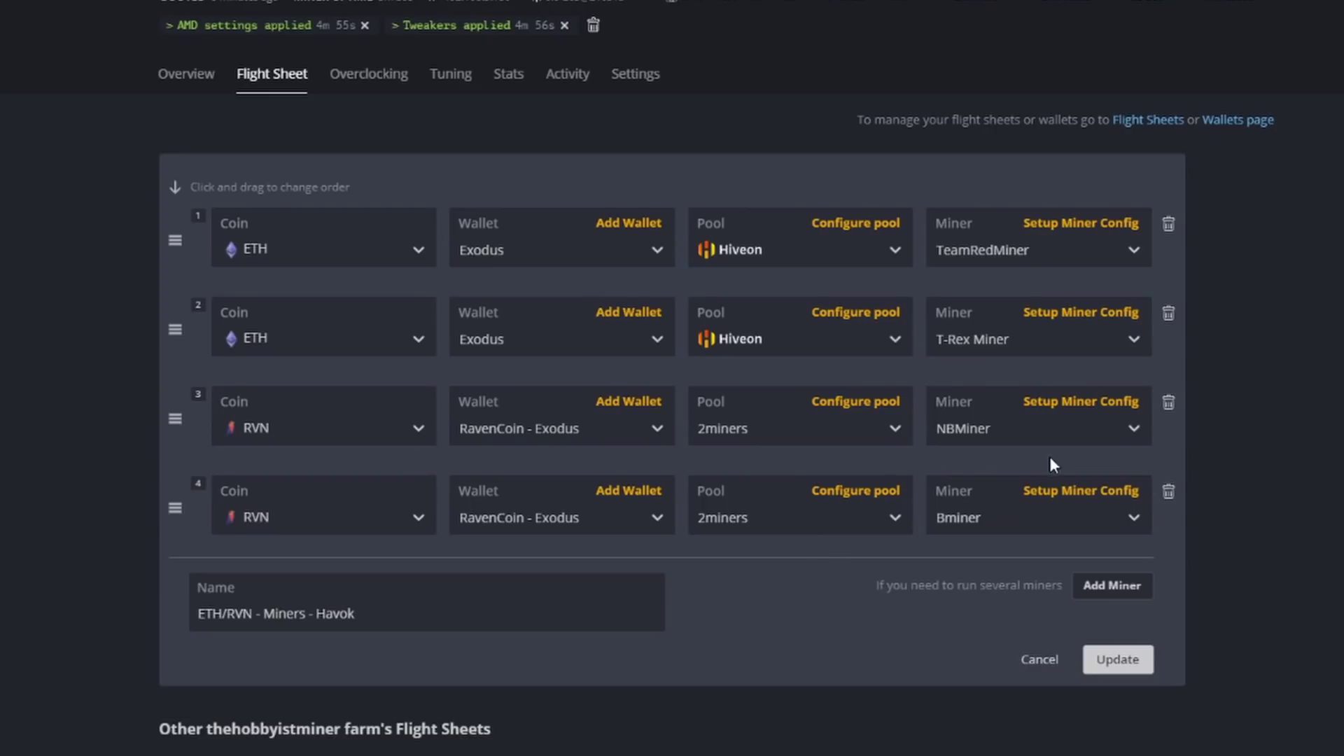
{"action": "left_click", "coordinate": [1059, 495]}
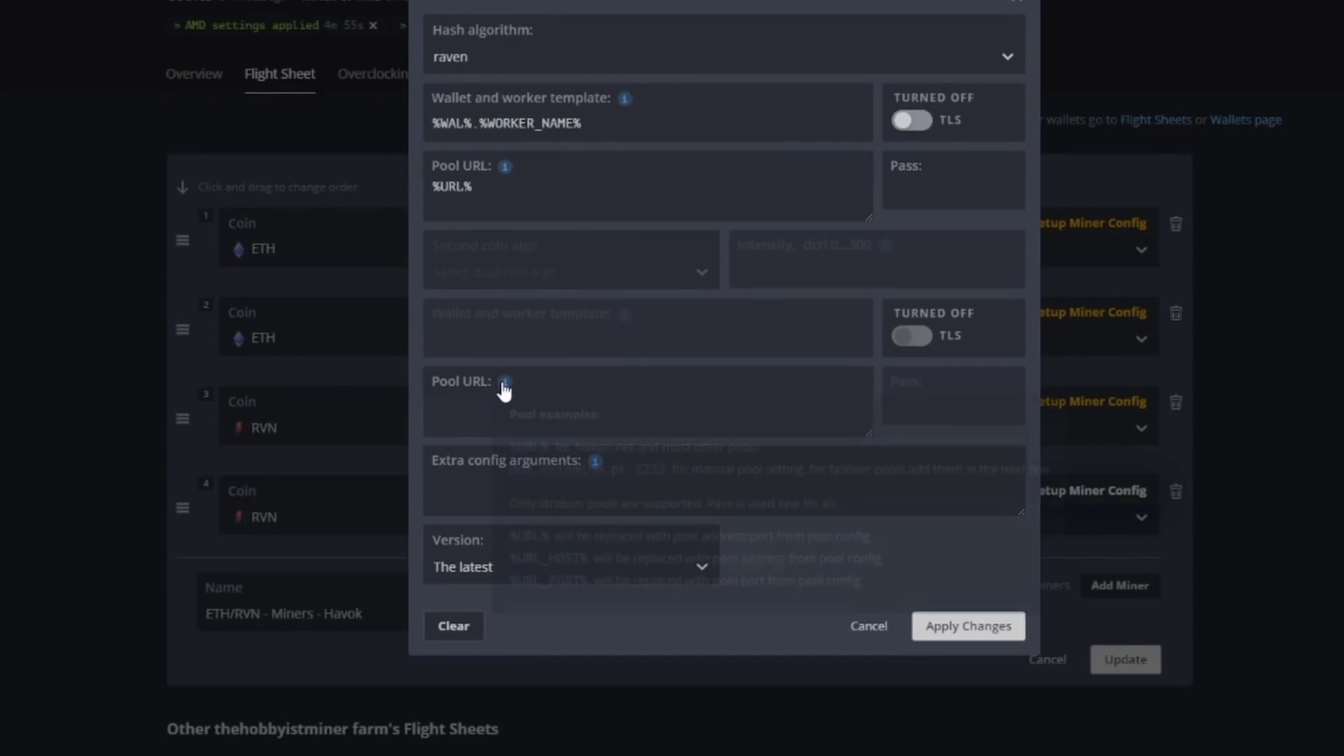
{"action": "mouse_move", "coordinate": [504, 389]}
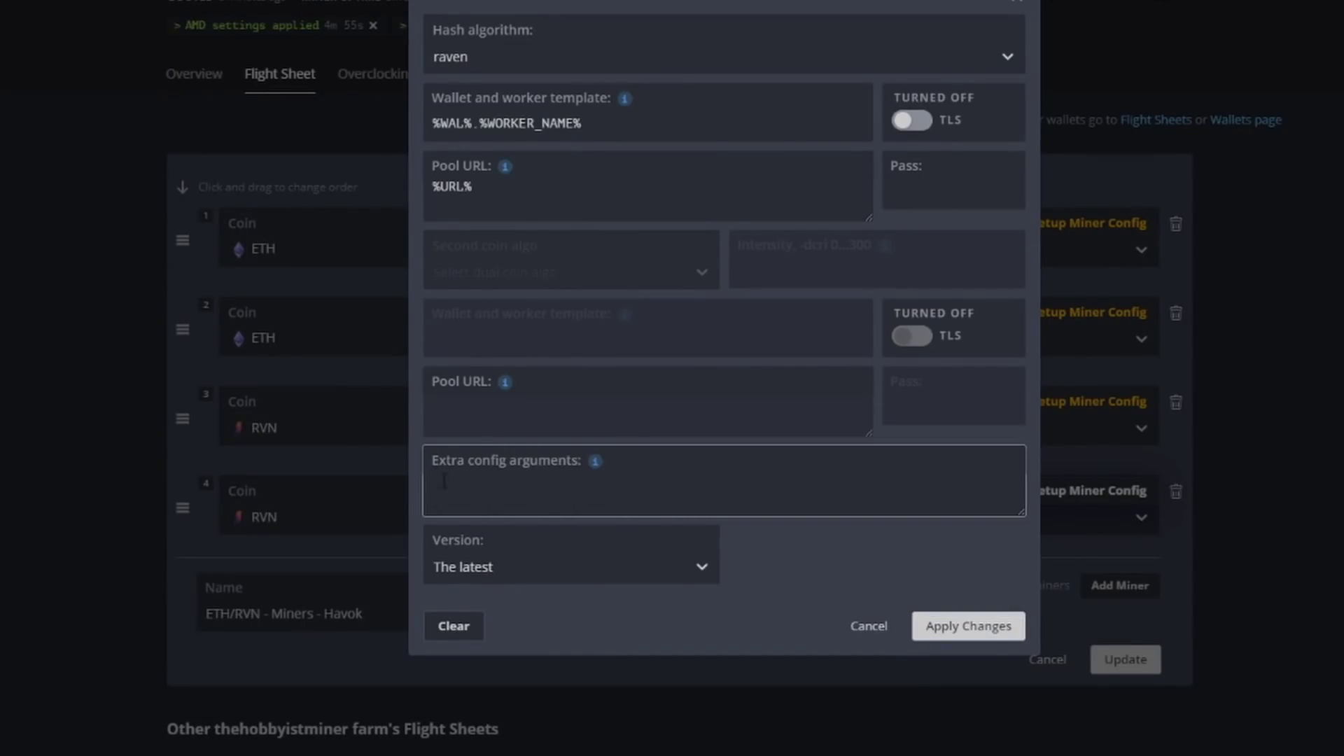
{"action": "mouse_move", "coordinate": [595, 465]}
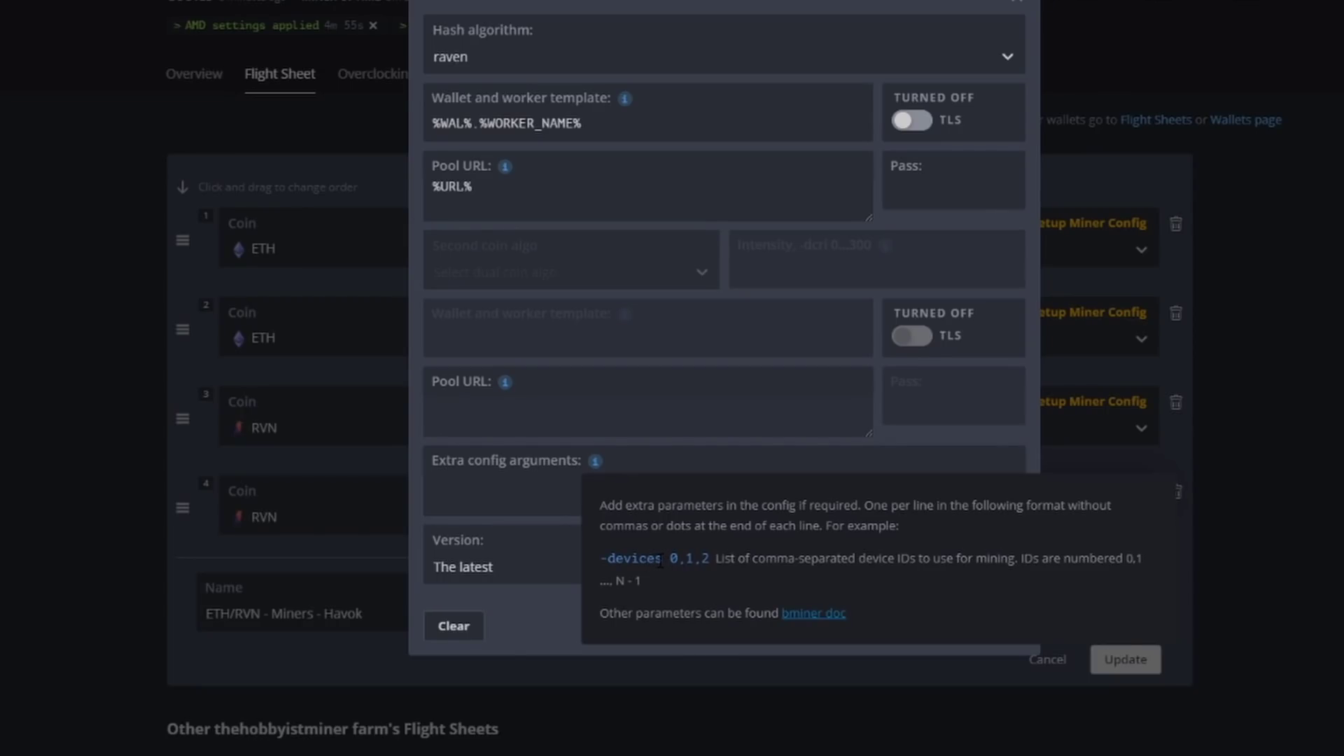
{"action": "left_click", "coordinate": [660, 560]}
{"action": "left_click_drag", "start_coordinate": [545, 483], "coordinate": [504, 490]}
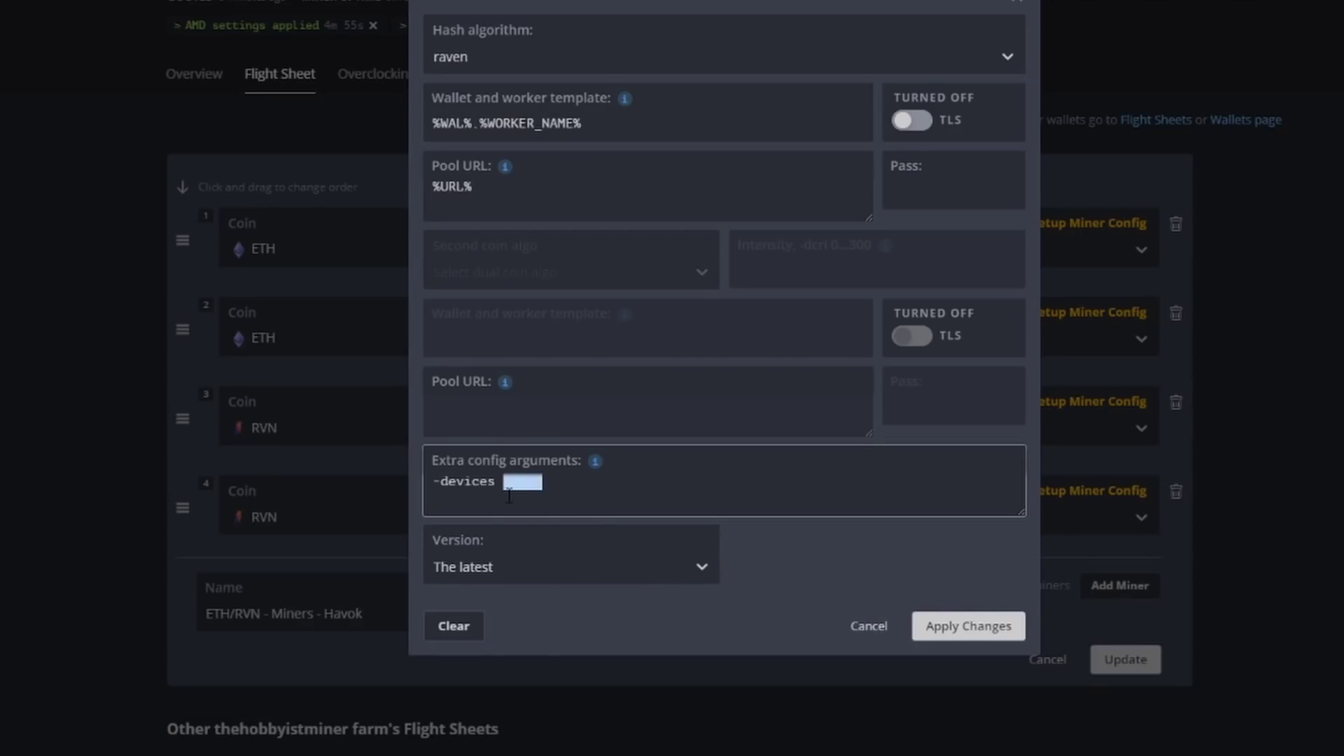
{"action": "type", "text": "1"}
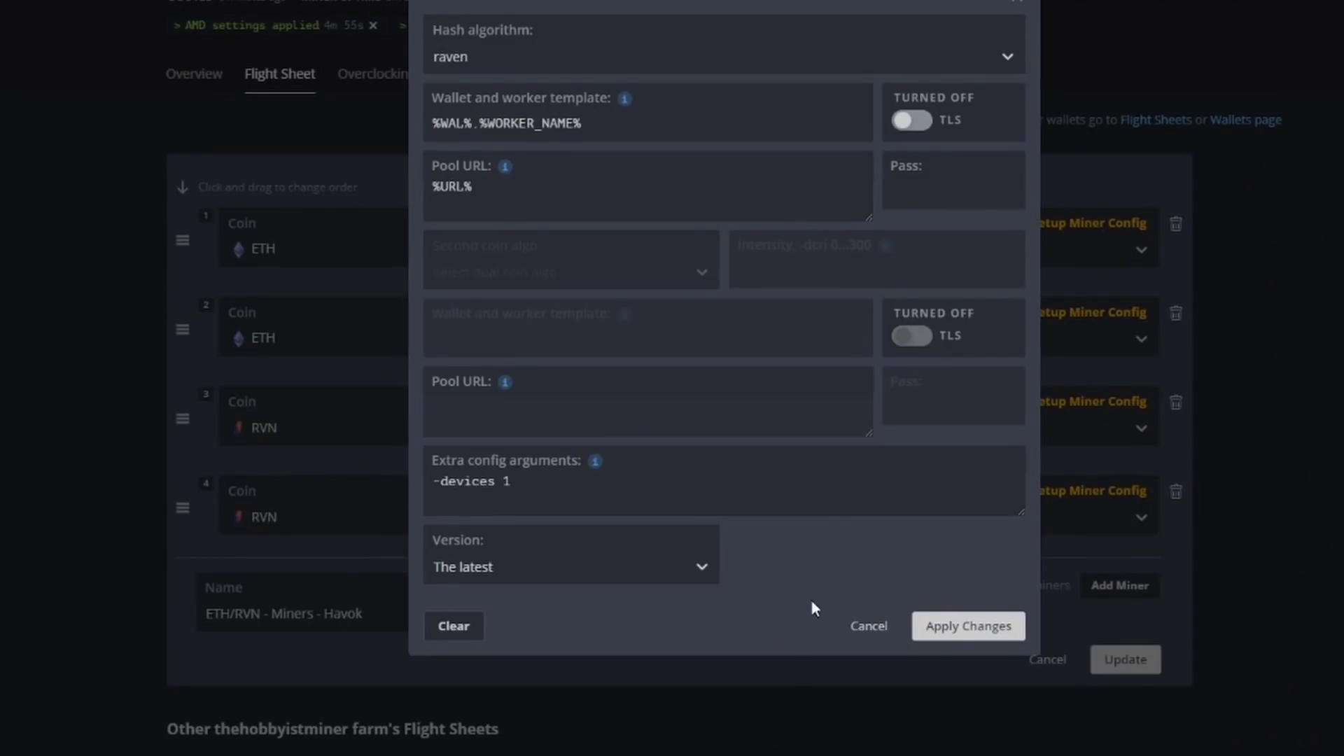
Step: Switch the fourth row's miner to Ethminer, enabling AMD OpenCL and disabling NVIDIA CUDA
{"action": "left_click", "coordinate": [875, 625]}
{"action": "left_click", "coordinate": [1131, 521]}
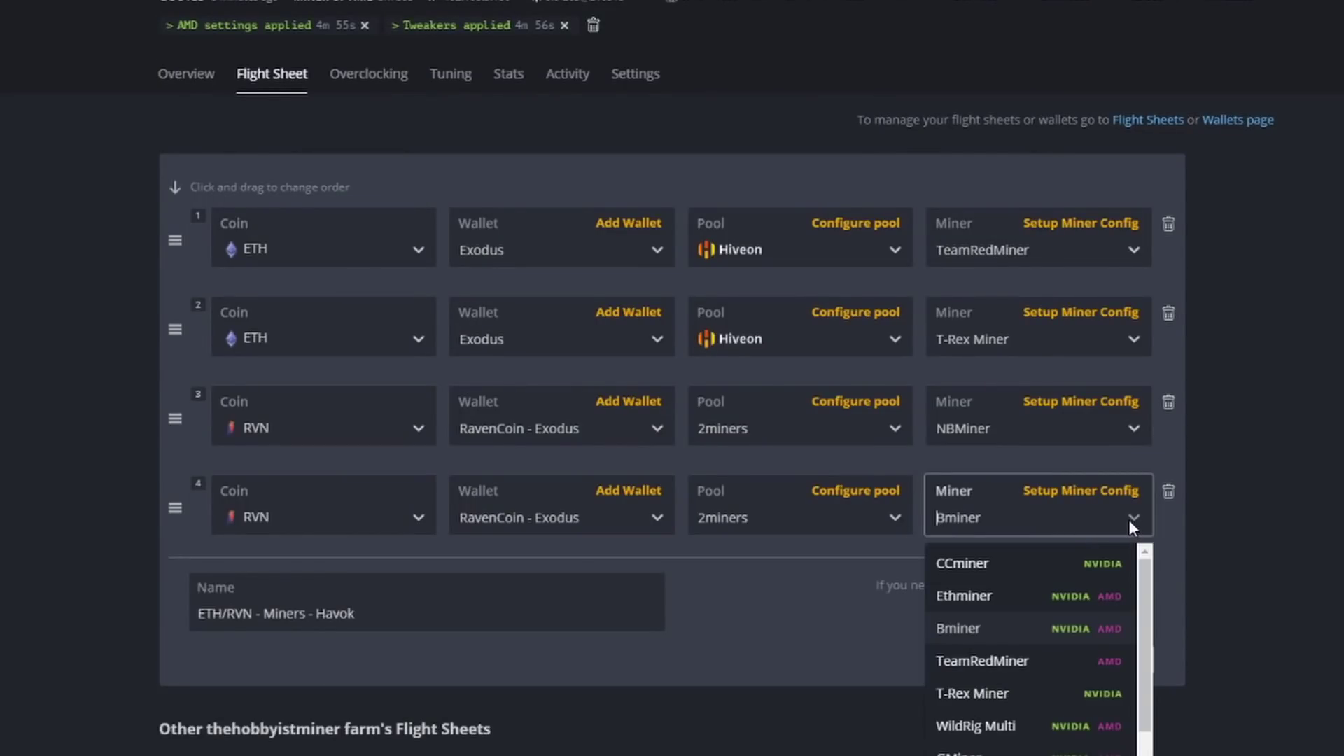
{"action": "left_click", "coordinate": [1058, 598]}
{"action": "left_click", "coordinate": [1081, 490]}
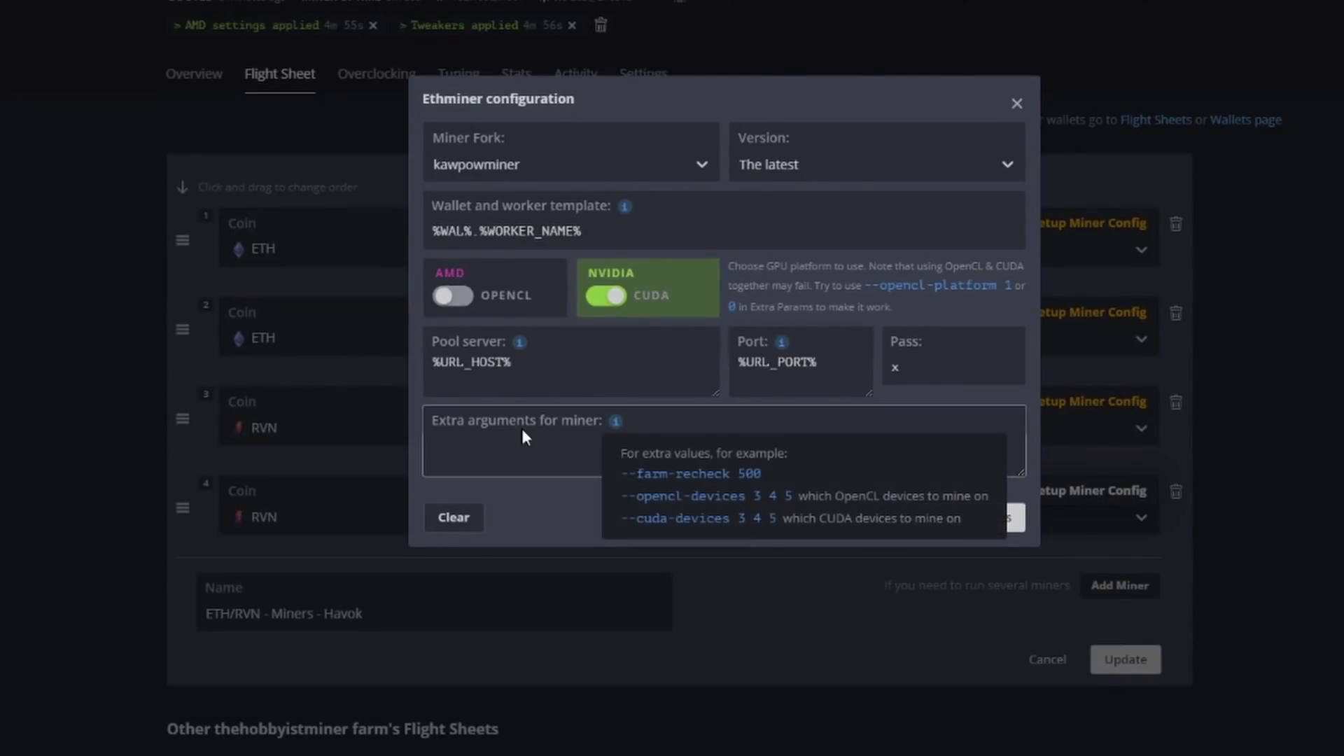
{"action": "left_click", "coordinate": [462, 304]}
{"action": "left_click", "coordinate": [602, 302]}
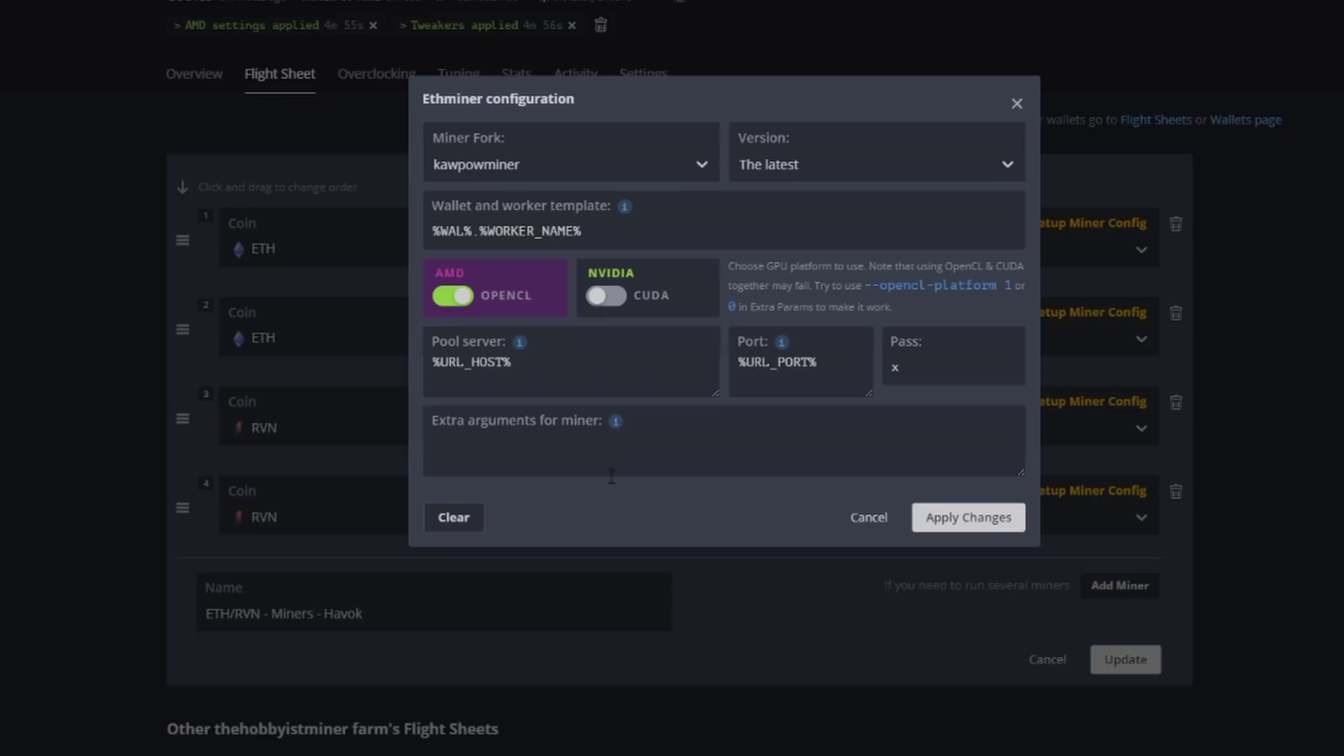
Step: Set Ethminer's extra arguments to --opencl-devices 1 and apply the configuration
{"action": "mouse_move", "coordinate": [614, 423]}
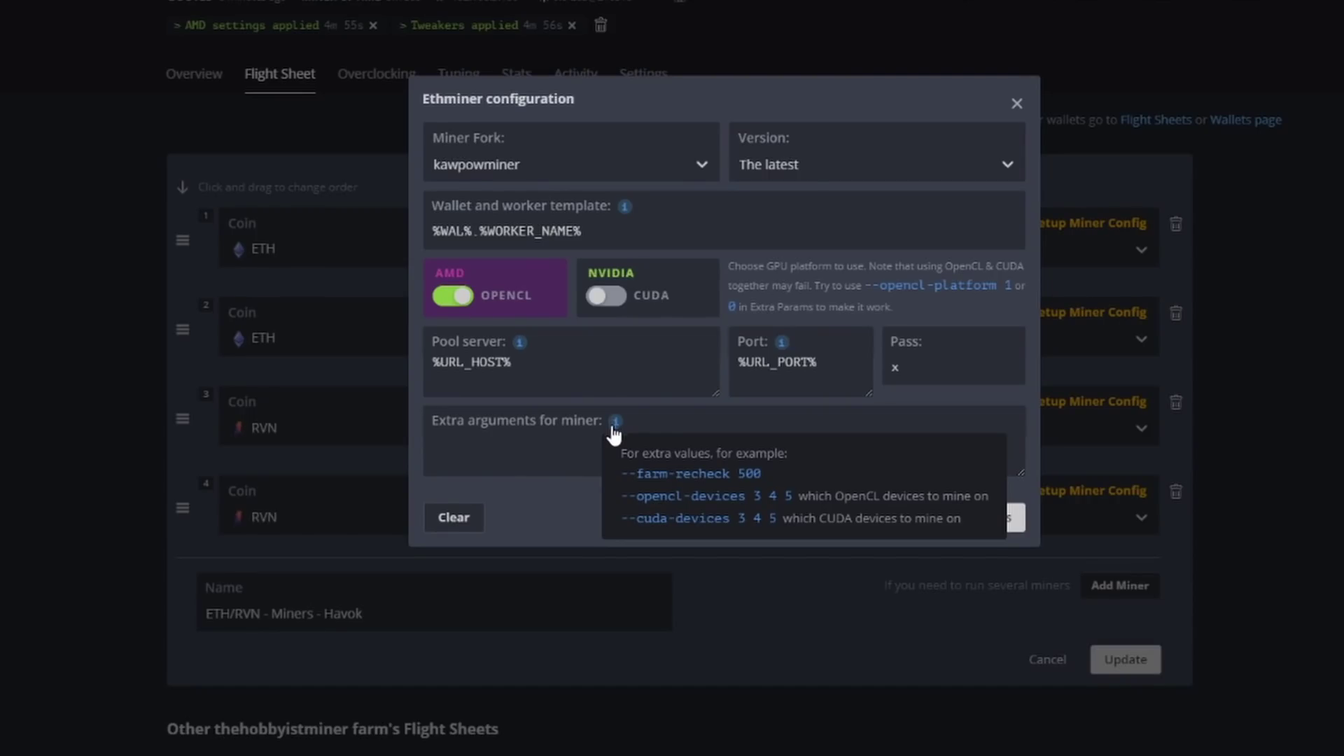
{"action": "left_click", "coordinate": [679, 510]}
{"action": "left_click_drag", "start_coordinate": [606, 442], "coordinate": [567, 454]}
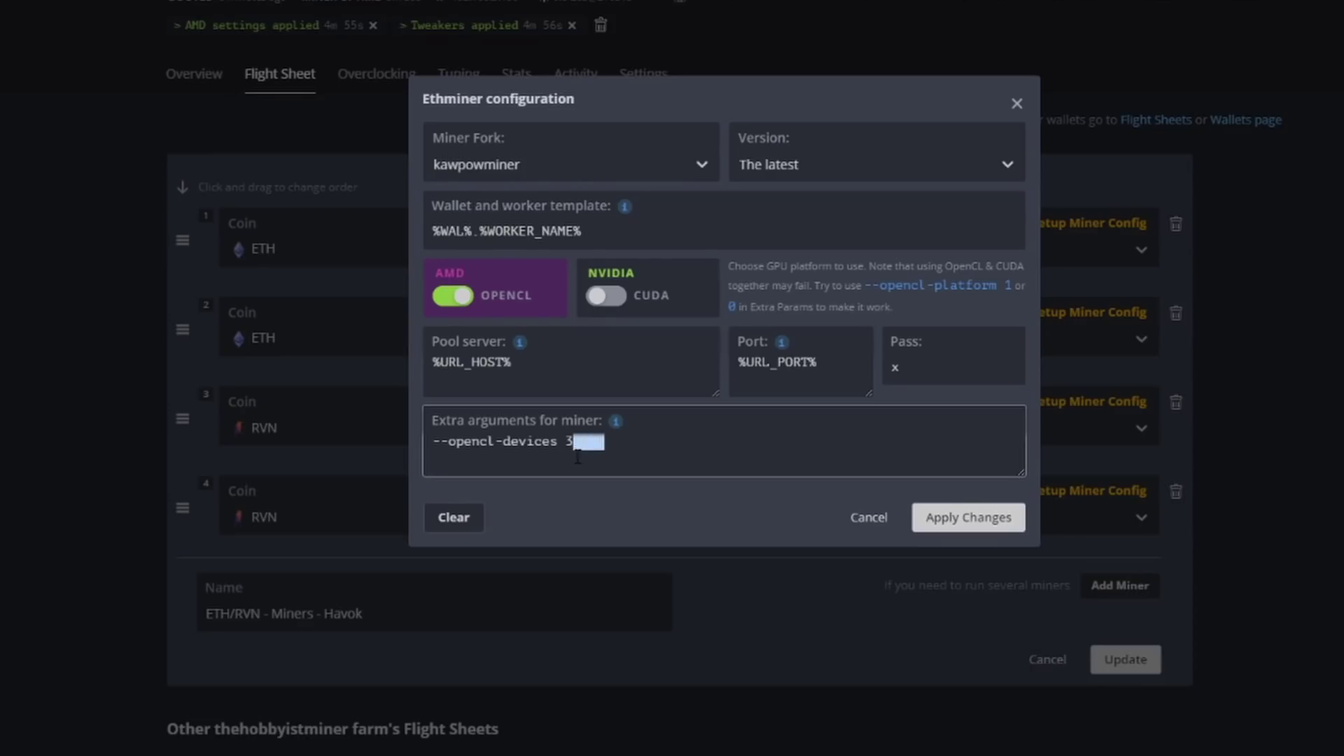
{"action": "key", "text": "BackSpace"}
{"action": "type", "text": "1"}
{"action": "mouse_move", "coordinate": [614, 429]}
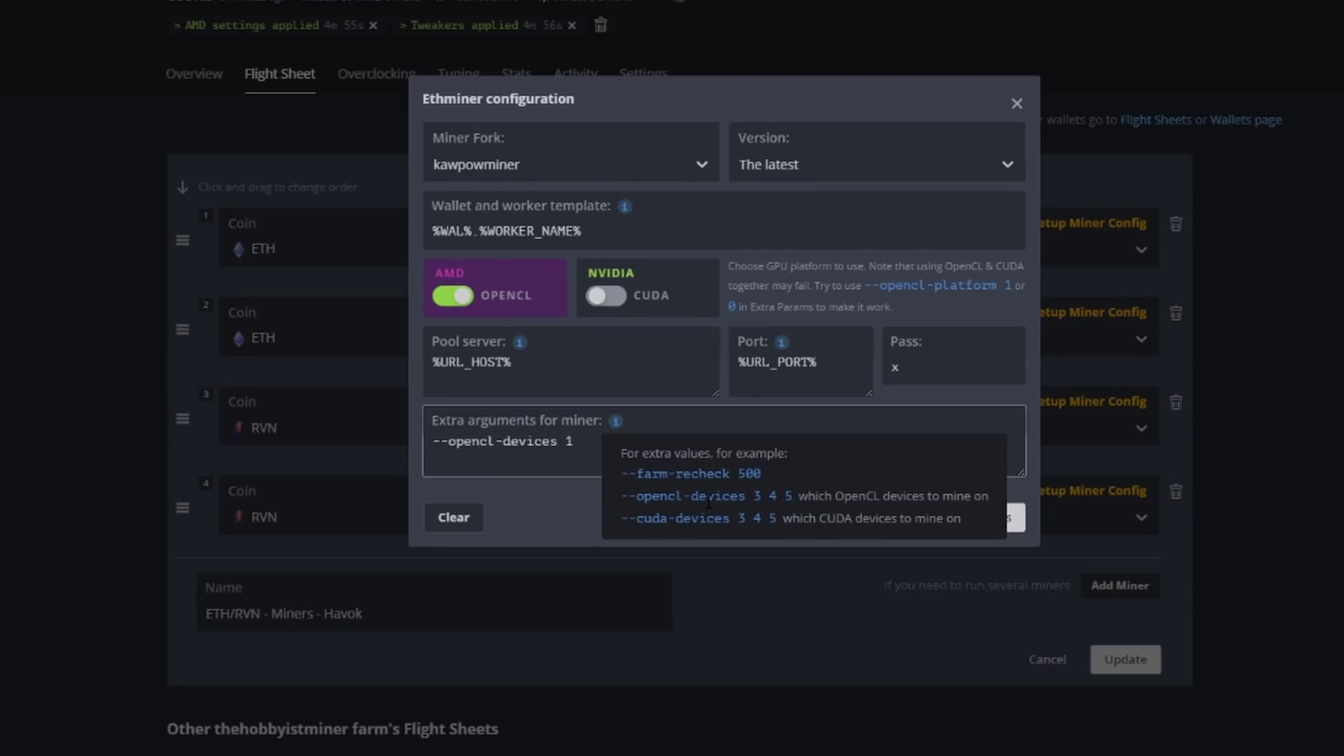
{"action": "left_click", "coordinate": [962, 524]}
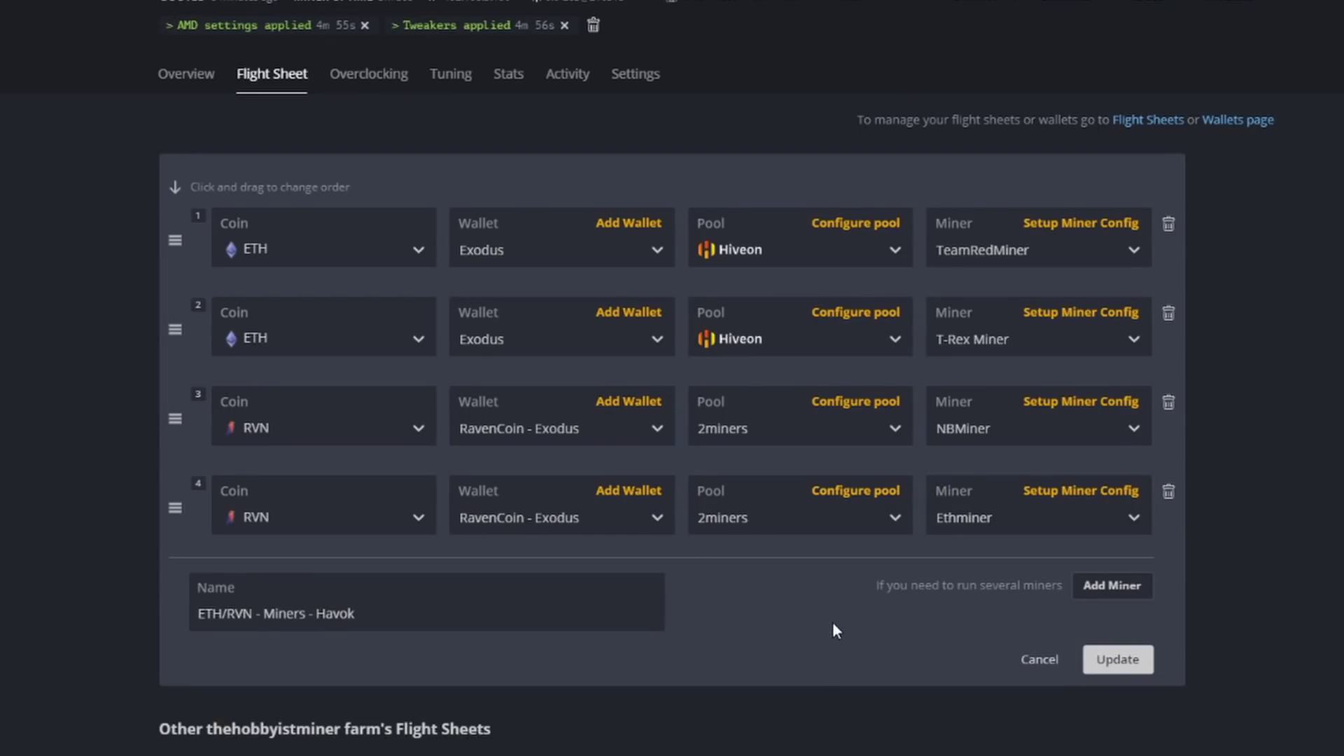
Step: Update the flight sheet and apply the changes to all workers using it
{"action": "scroll", "coordinate": [805, 613], "scroll_direction": "down", "scroll_amount": 1}
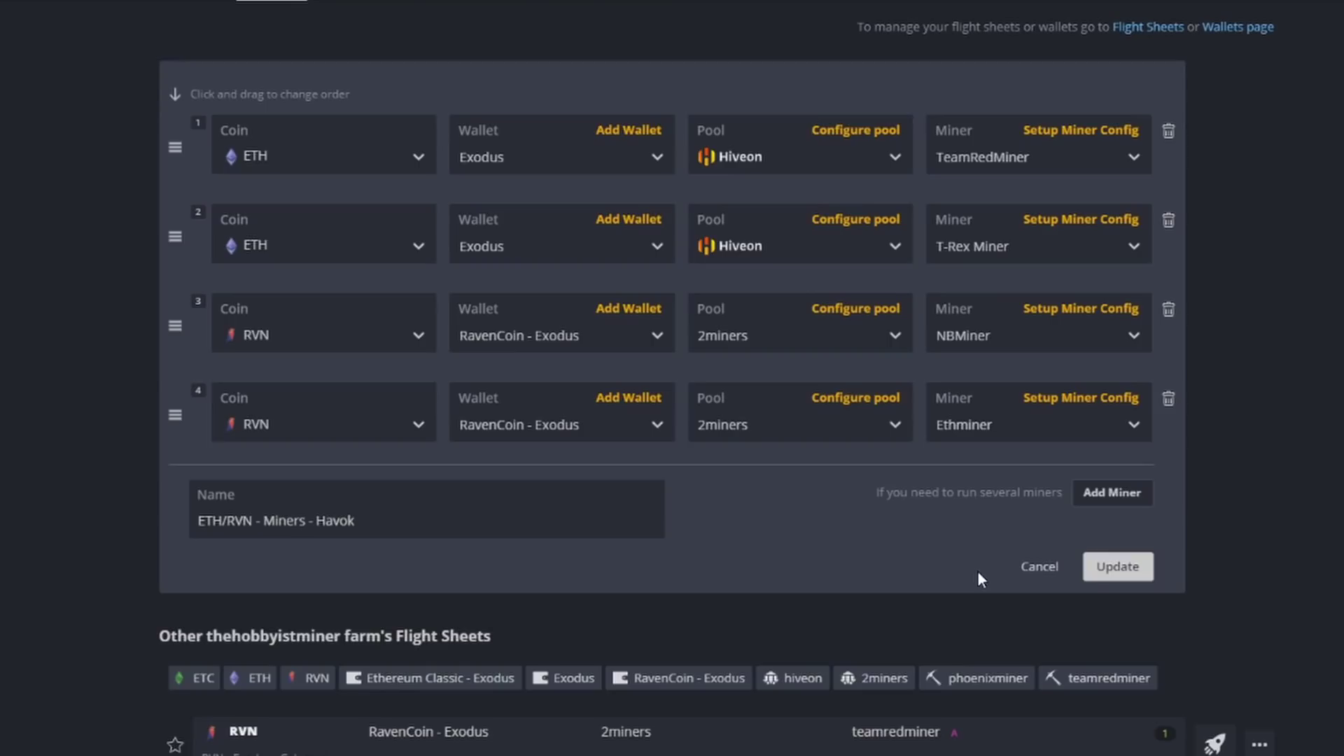
{"action": "left_click", "coordinate": [1106, 568]}
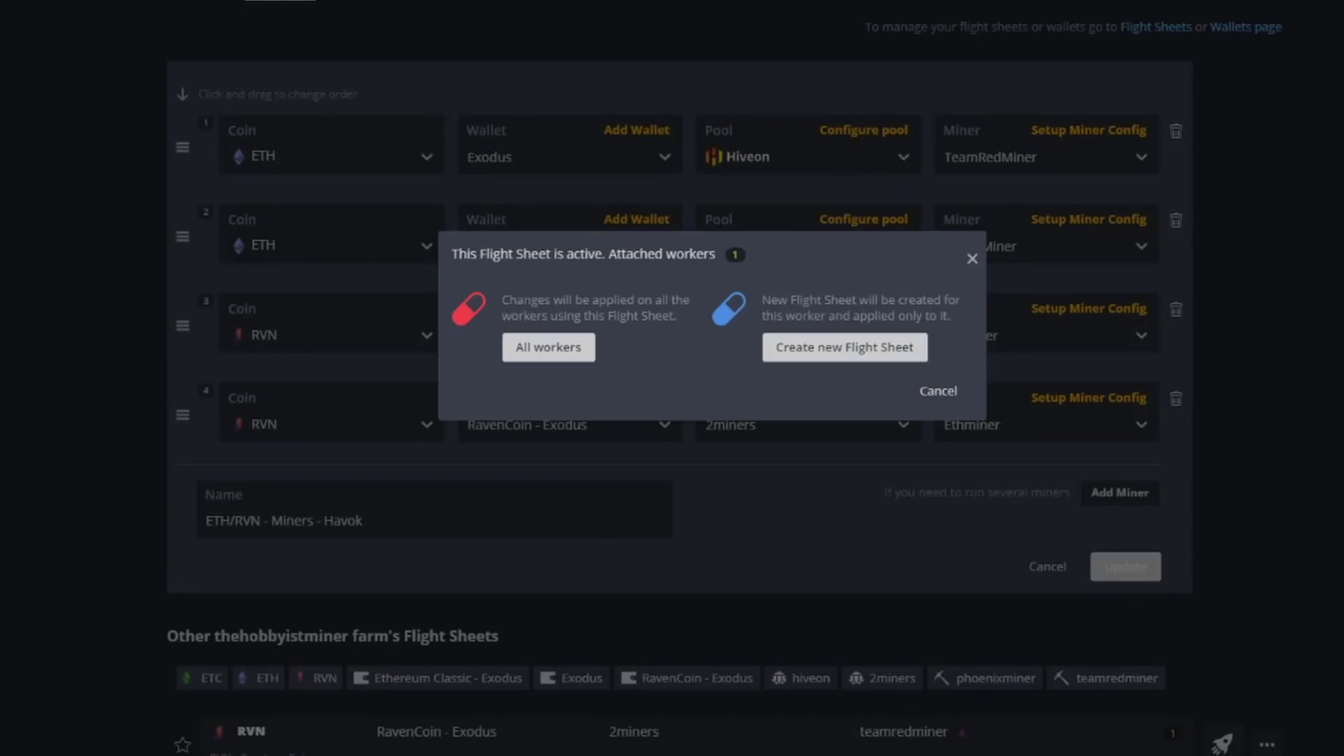
{"action": "left_click", "coordinate": [541, 355]}
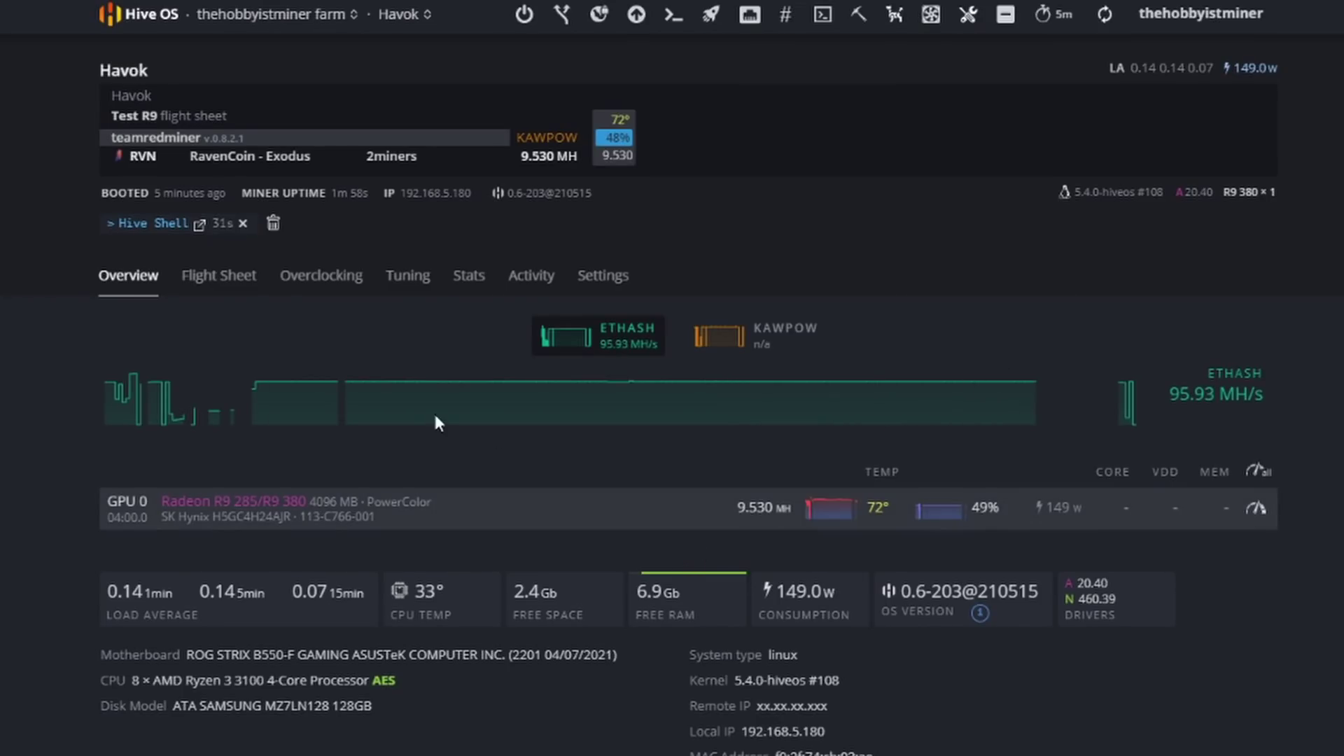
{"action": "left_click", "coordinate": [229, 277]}
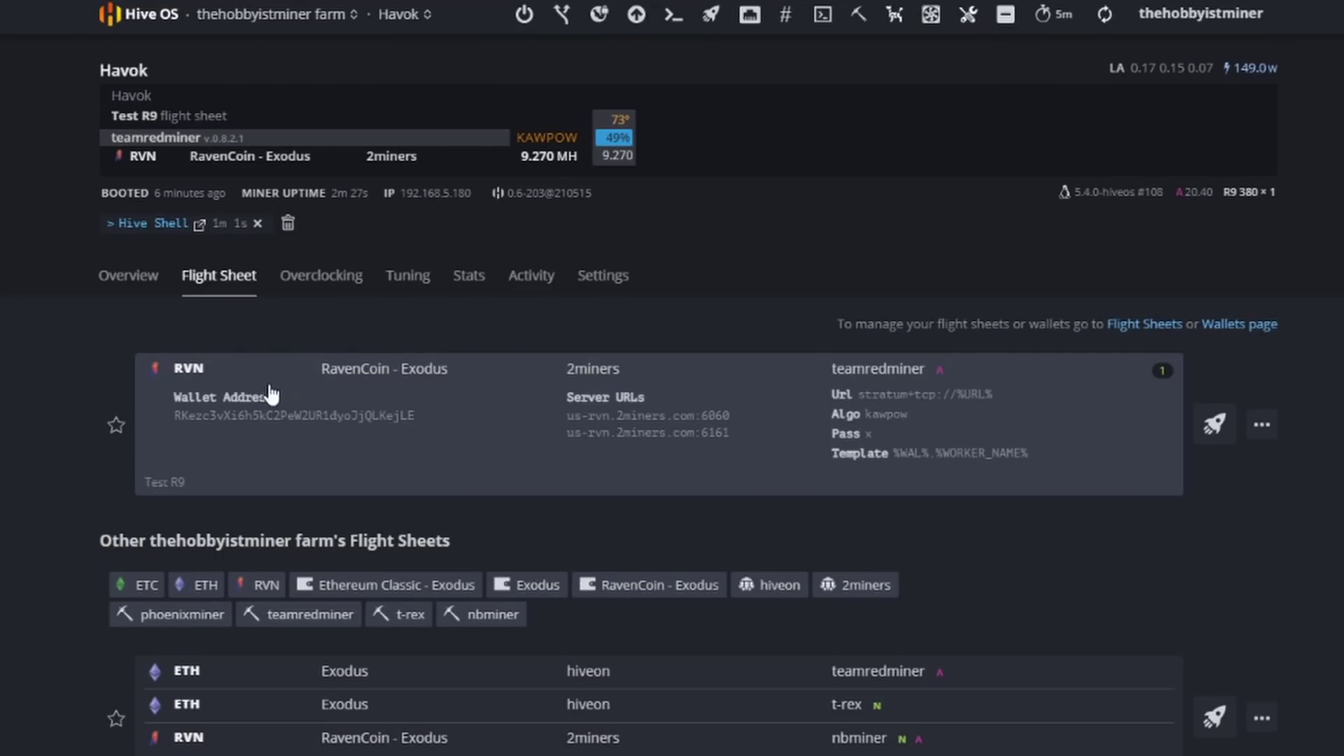
{"action": "left_click", "coordinate": [124, 280]}
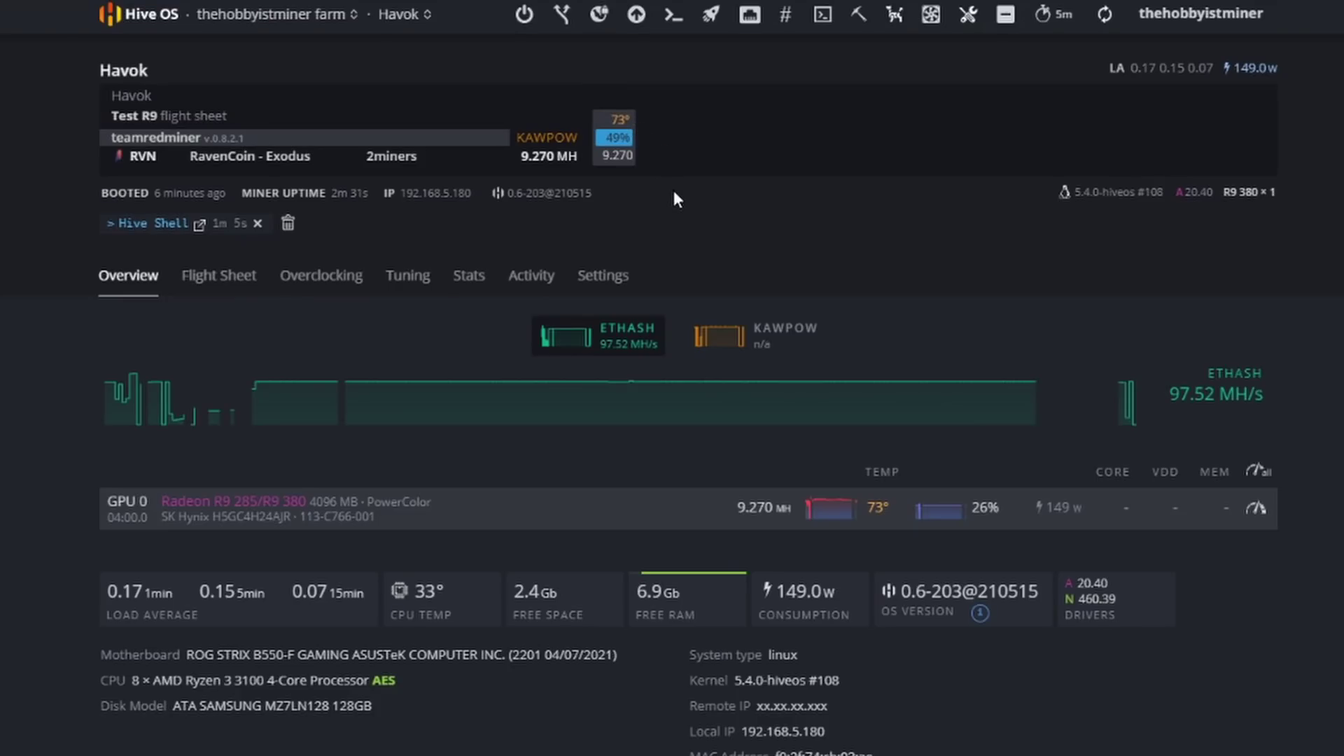
Step: In the GPU's overclock settings, set core clock 1150, core state 4 and core voltage 850
{"action": "left_click", "coordinate": [1256, 509]}
{"action": "left_click", "coordinate": [541, 136]}
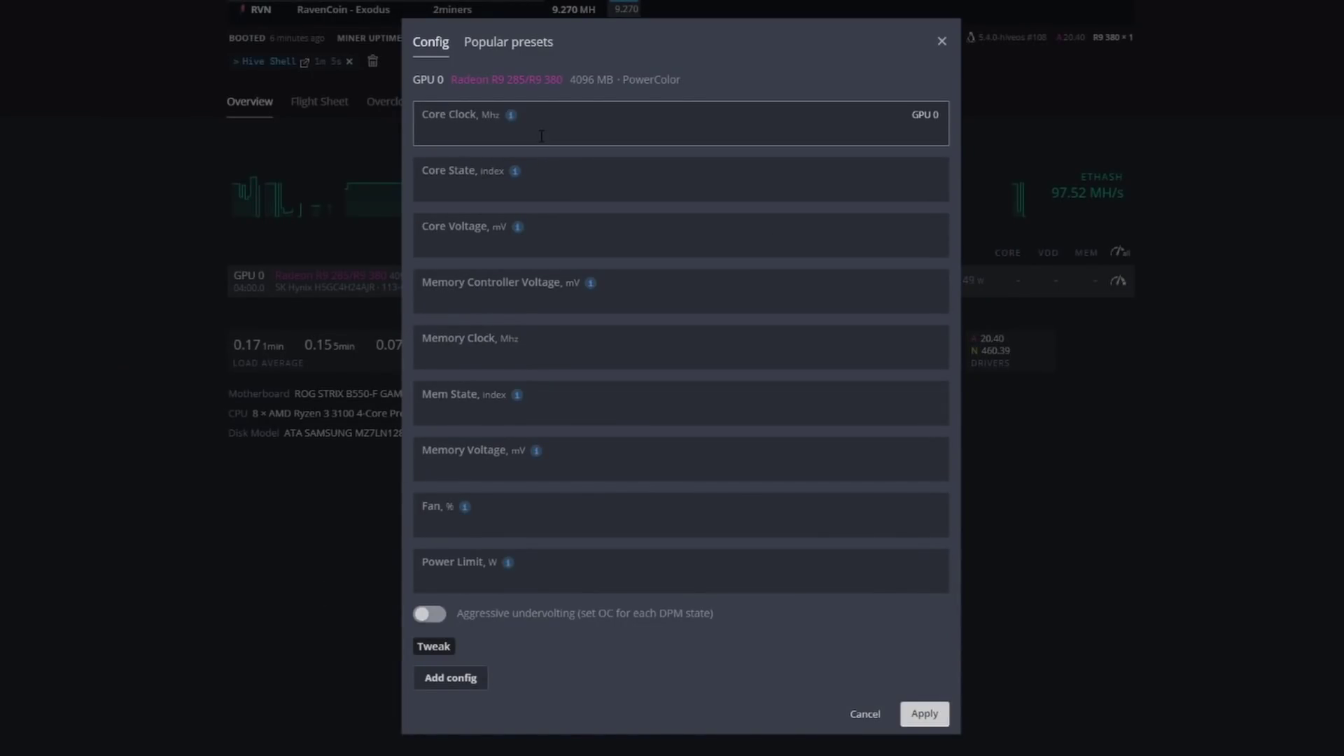
{"action": "type", "text": "1150"}
{"action": "key", "text": "Tab"}
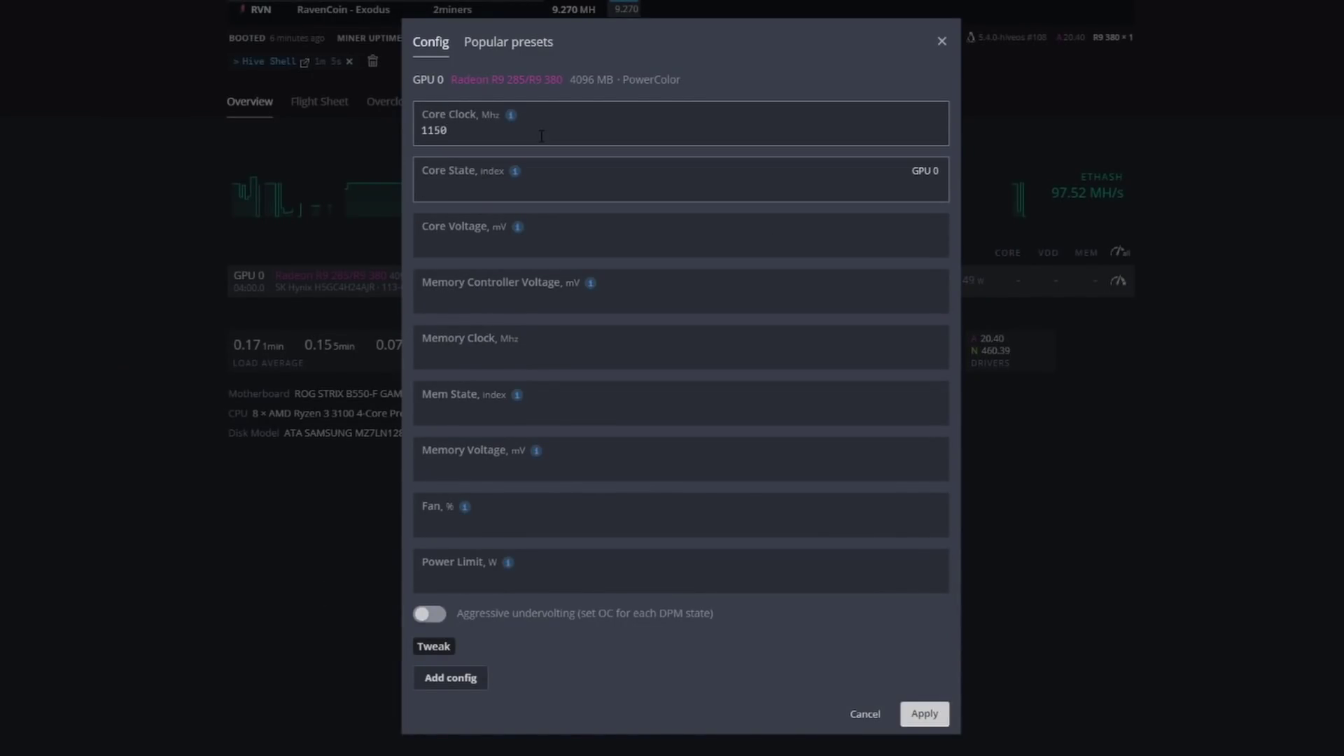
{"action": "type", "text": "4"}
{"action": "key", "text": "Tab"}
{"action": "type", "text": "850"}
Step: Set the memory clock to 1600 and memory voltage to 70
{"action": "key", "text": "Tab"}
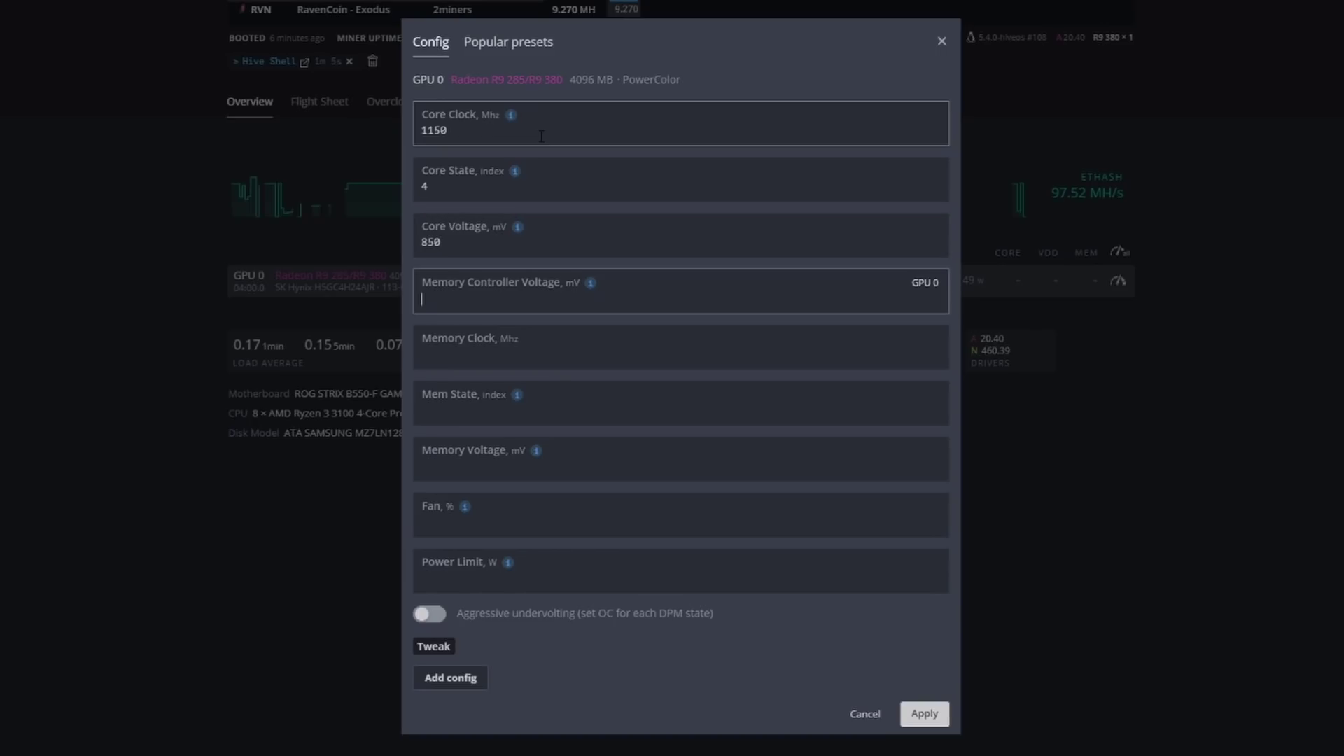
{"action": "key", "text": "Tab"}
{"action": "type", "text": "1600"}
{"action": "key", "text": "Tab"}
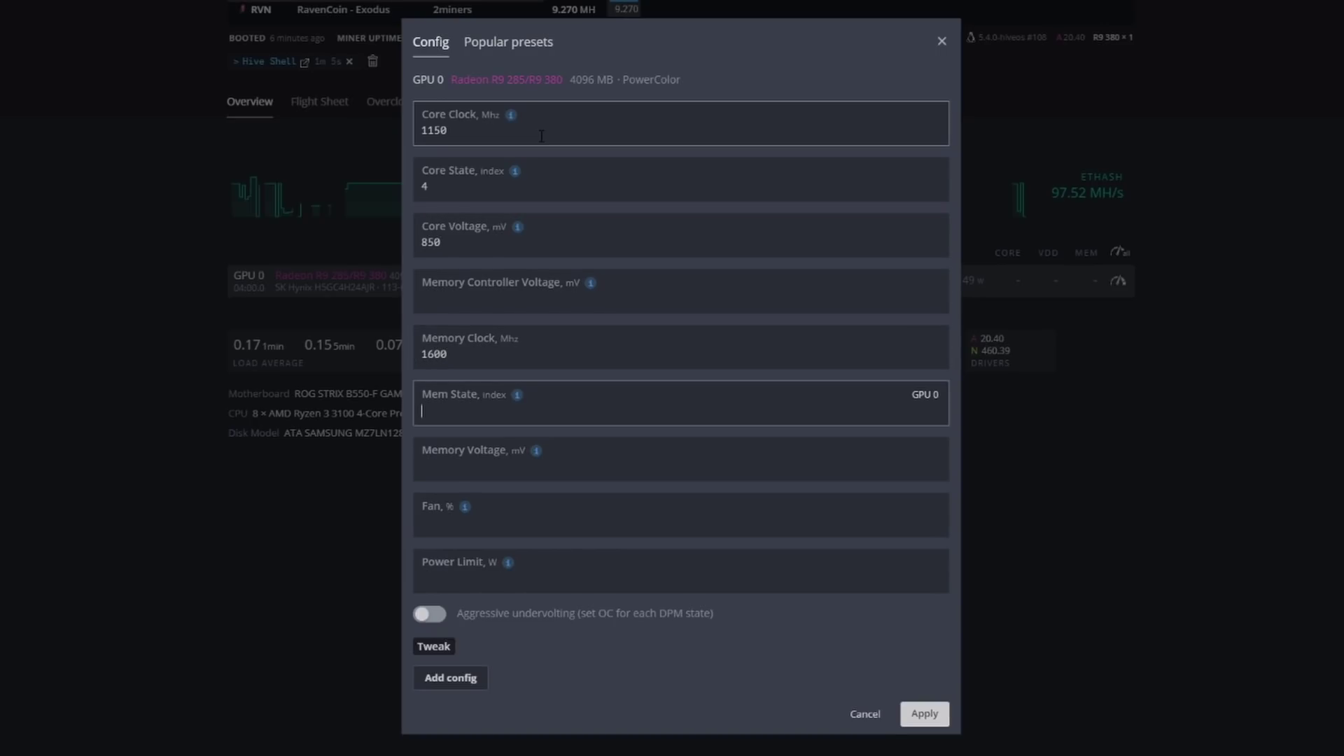
{"action": "key", "text": "Tab"}
{"action": "type", "text": "70"}
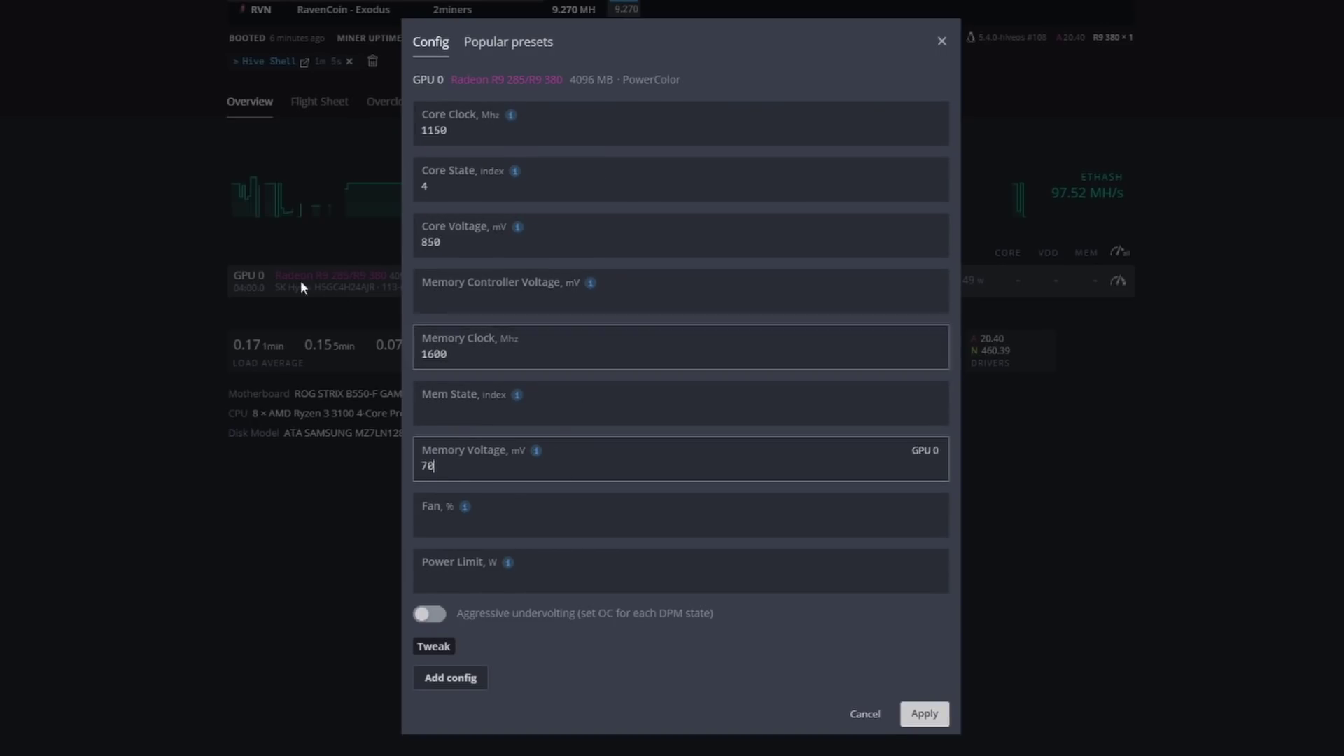
{"action": "left_click", "coordinate": [441, 690]}
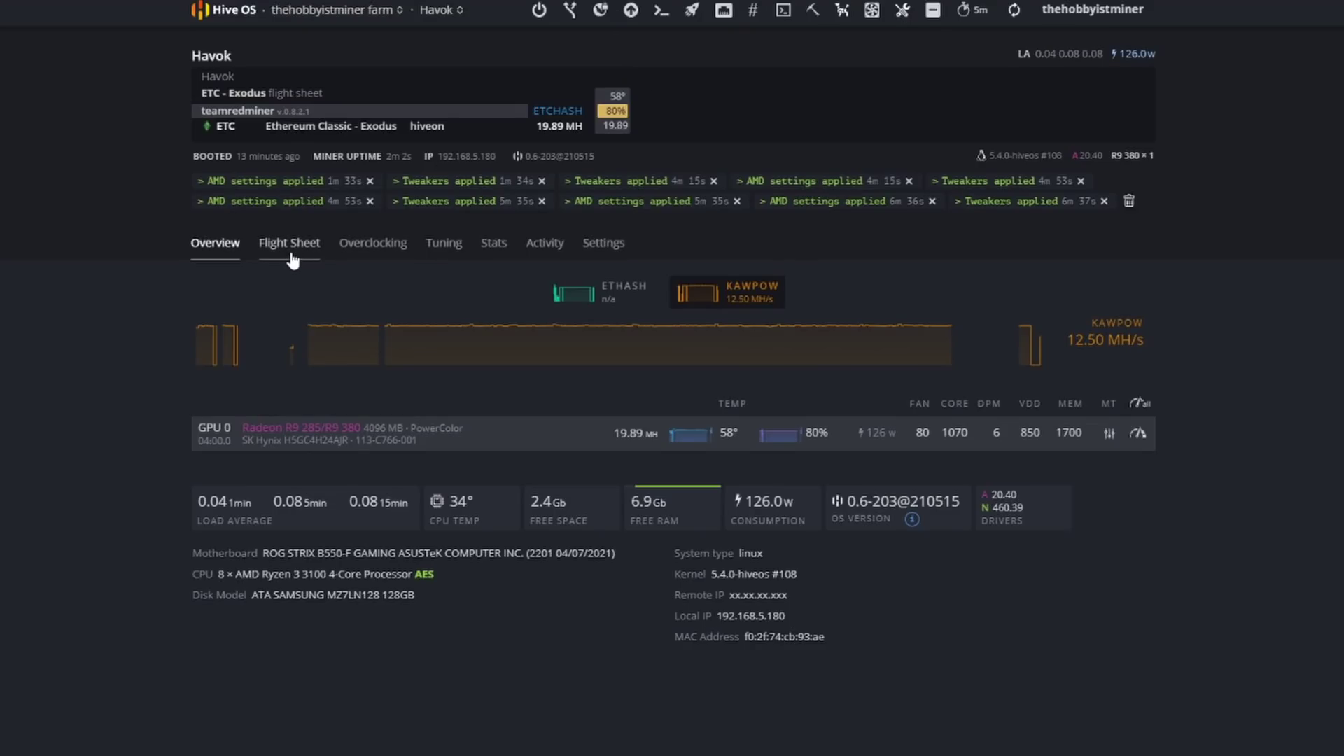
{"action": "left_click", "coordinate": [290, 259]}
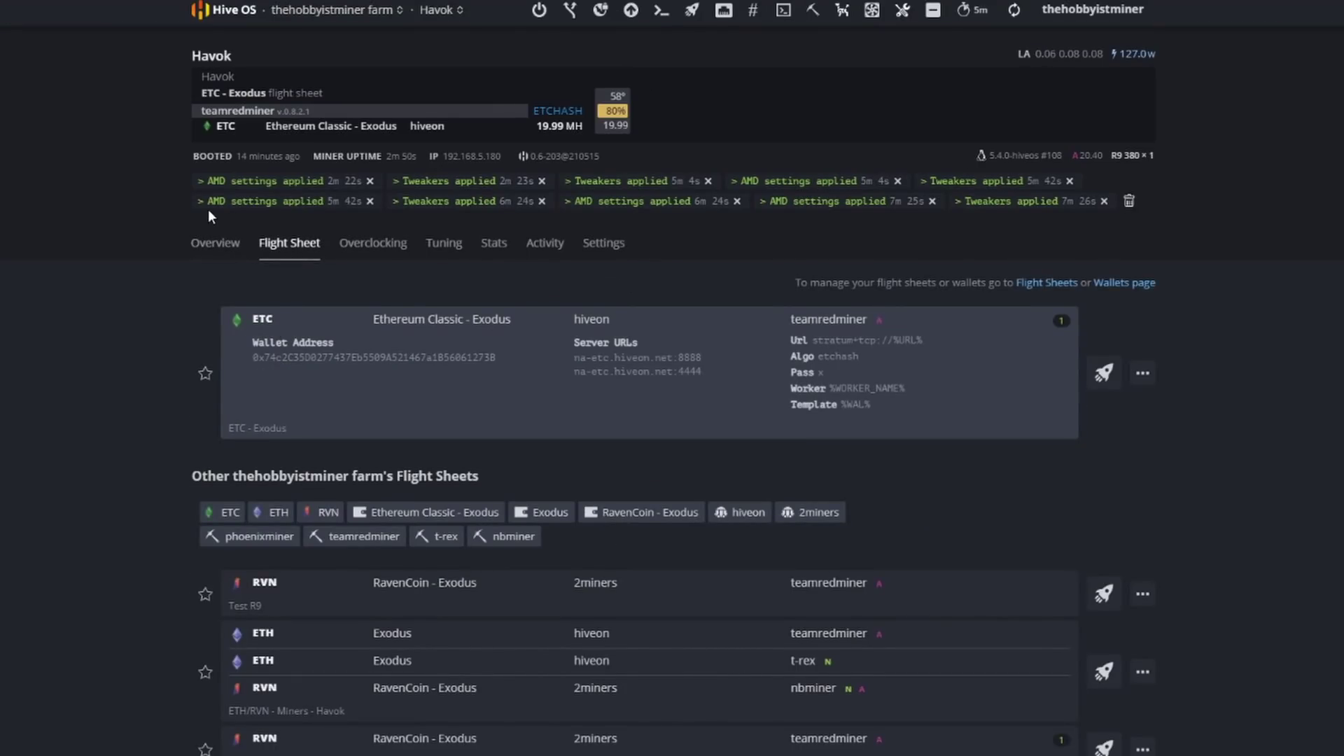
{"action": "left_click", "coordinate": [217, 249]}
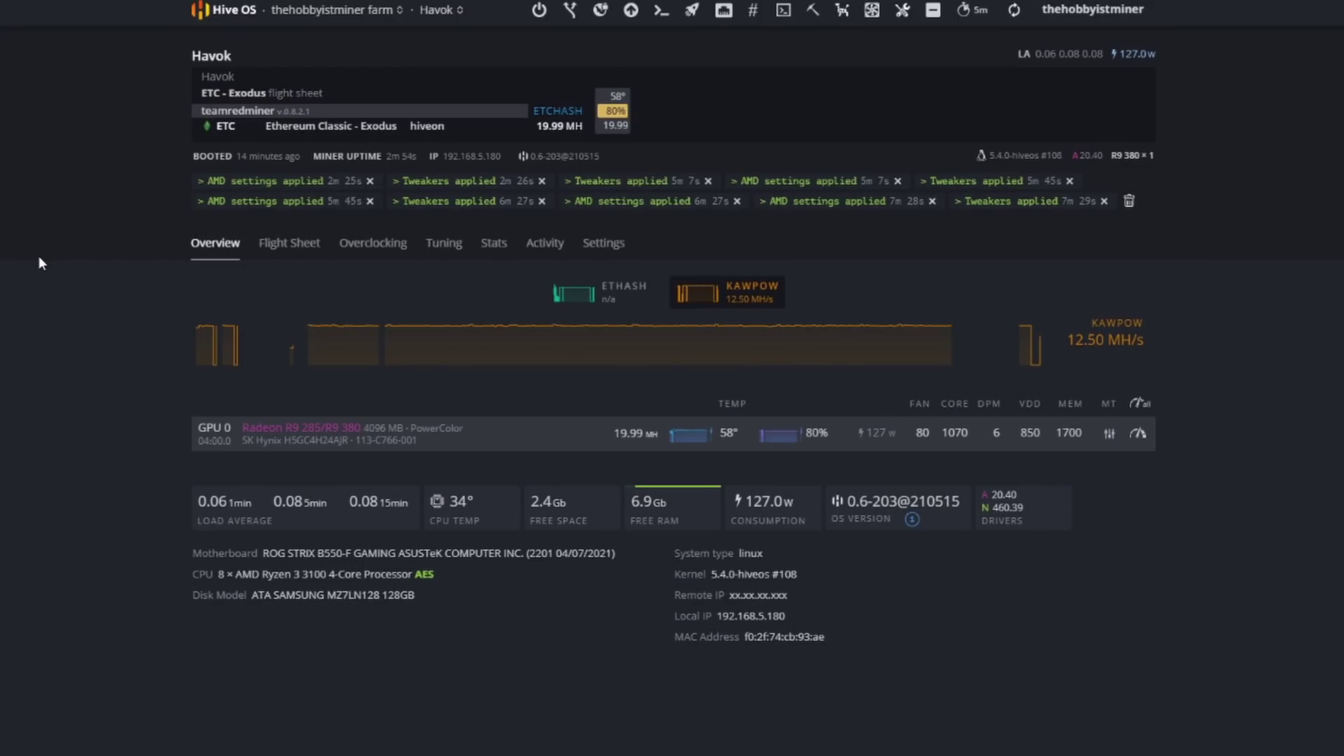
{"action": "left_click", "coordinate": [1141, 404]}
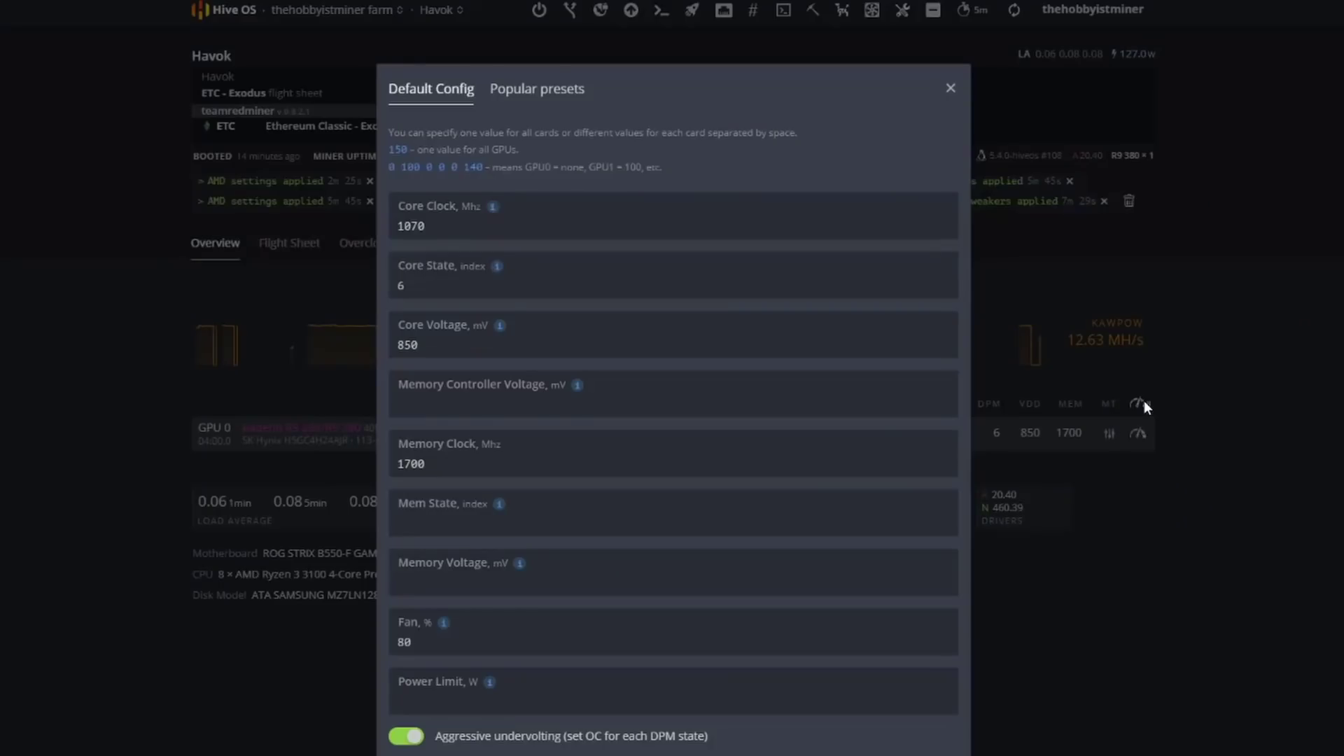